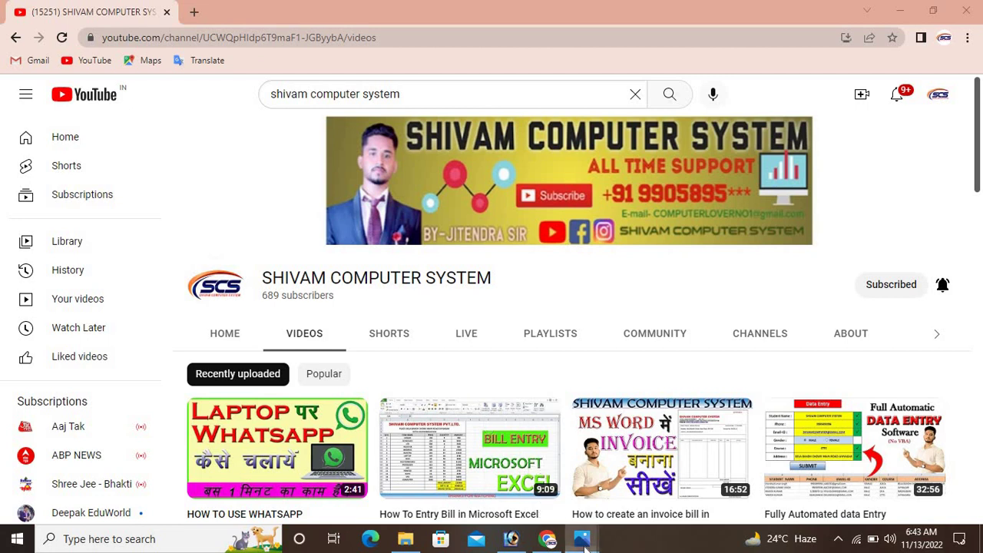
Flip through the sample photos starting with NO 5.png, then close the viewer
{"action": "mouse_move", "coordinate": [582, 540]}
{"action": "left_click", "coordinate": [470, 476]}
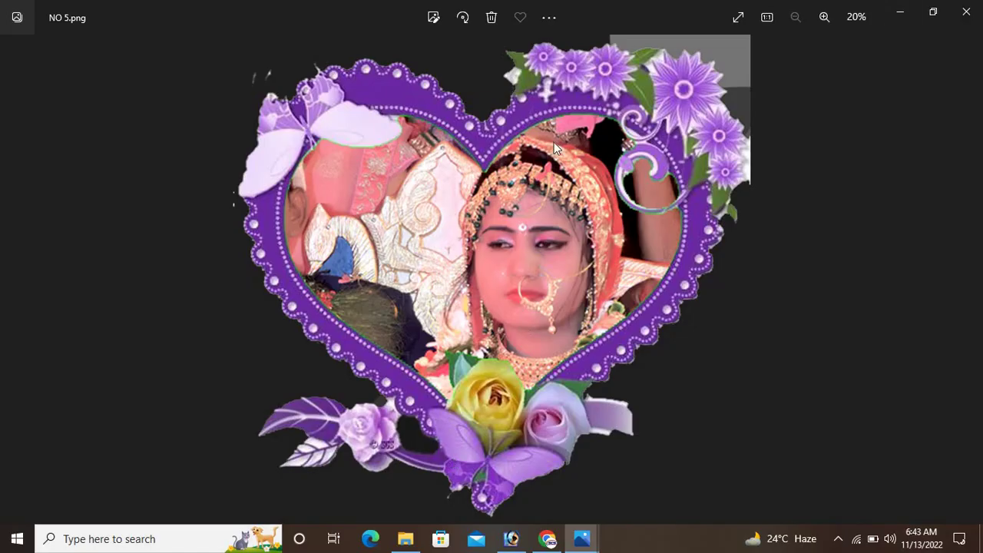
{"action": "left_click", "coordinate": [964, 279]}
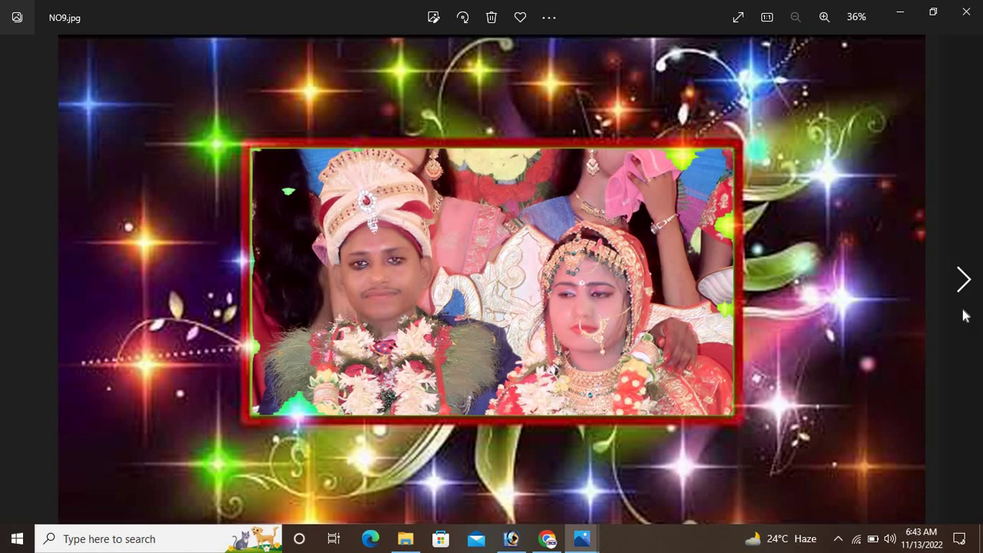
{"action": "left_click", "coordinate": [962, 281]}
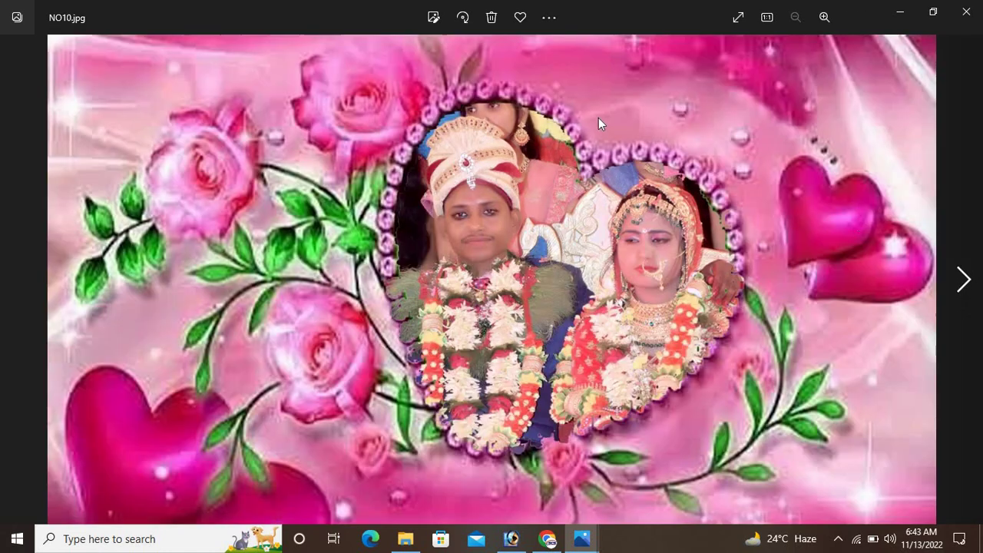
{"action": "left_click", "coordinate": [962, 279]}
{"action": "left_click", "coordinate": [966, 11]}
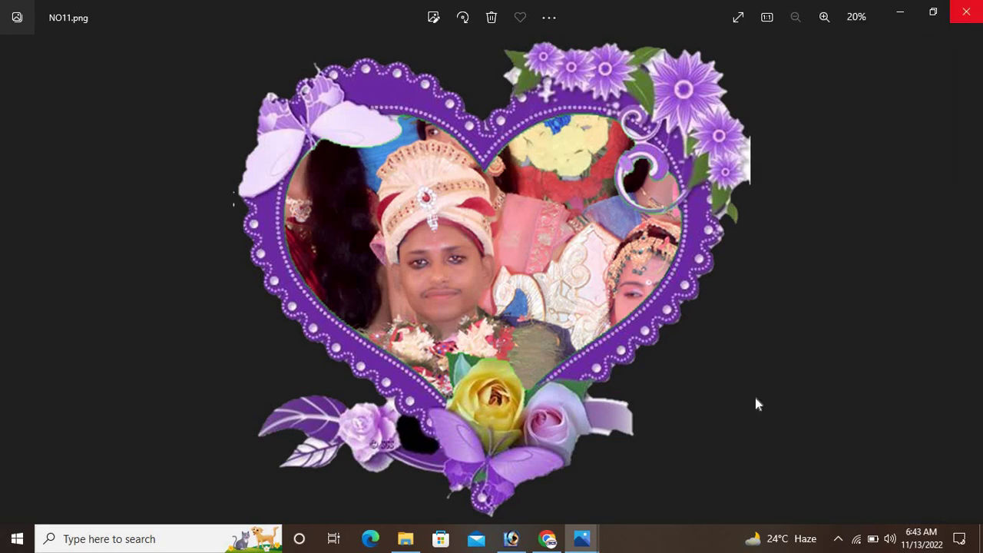
{"action": "mouse_move", "coordinate": [581, 539]}
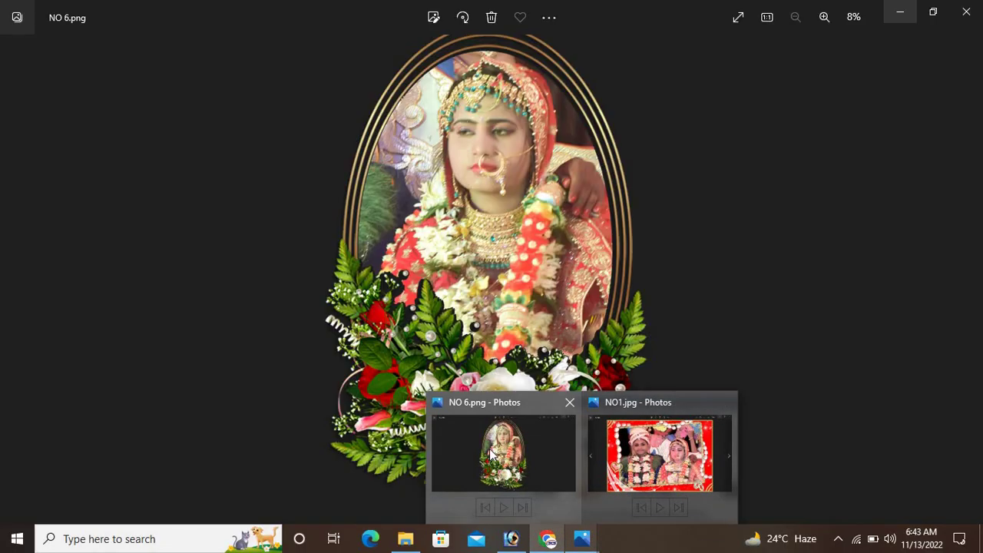
Glance at NO 6.png, then minimize Chrome and bring Photoshop to the front
{"action": "left_click", "coordinate": [494, 456]}
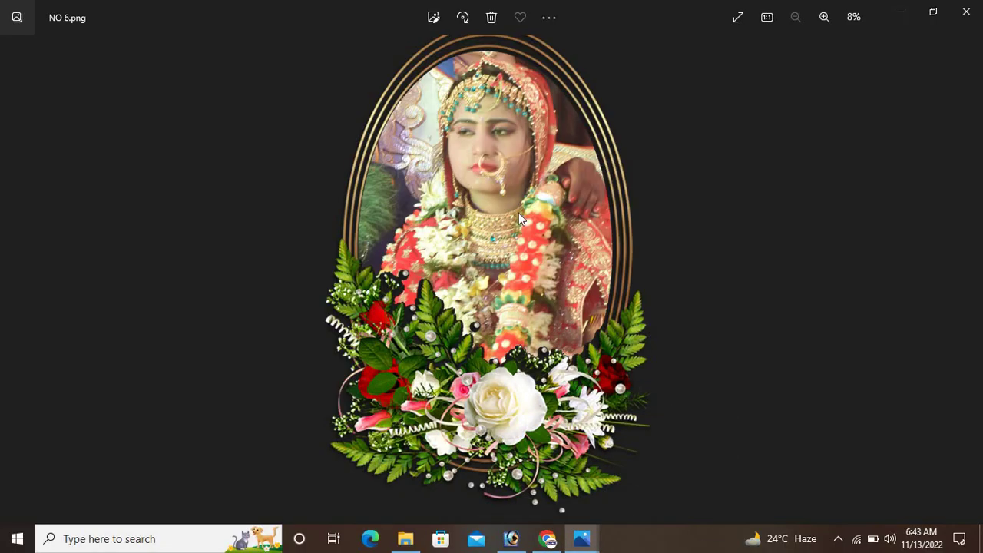
{"action": "left_click", "coordinate": [966, 12]}
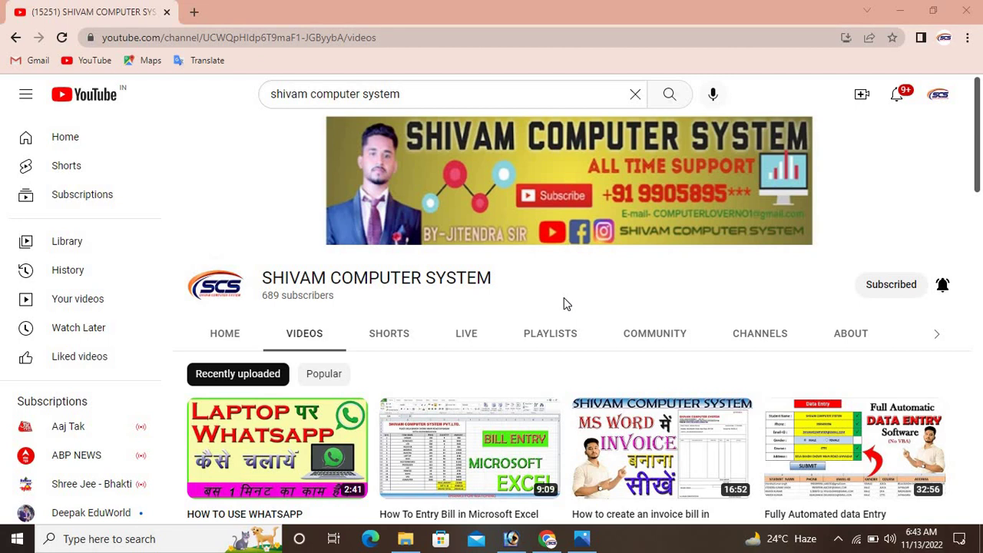
{"action": "left_click", "coordinate": [900, 11]}
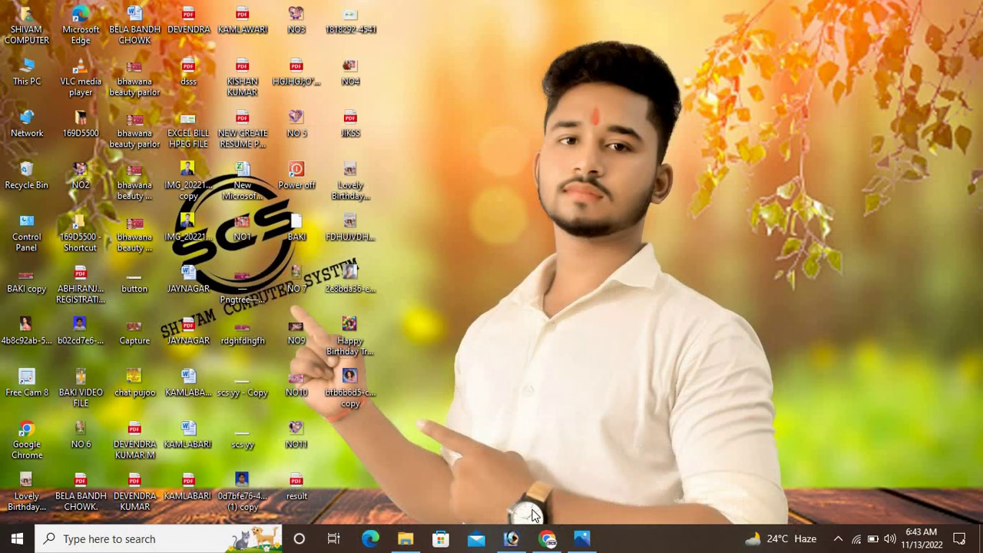
{"action": "left_click", "coordinate": [511, 538]}
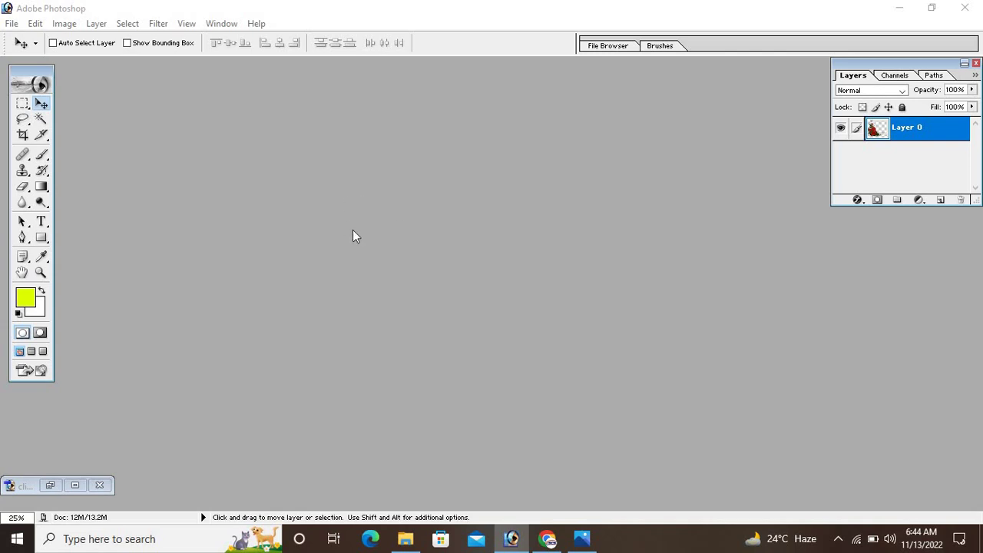
Open the 'Unique Varmala' wedding photo from This PC > Downloads
{"action": "double_click", "coordinate": [264, 354]}
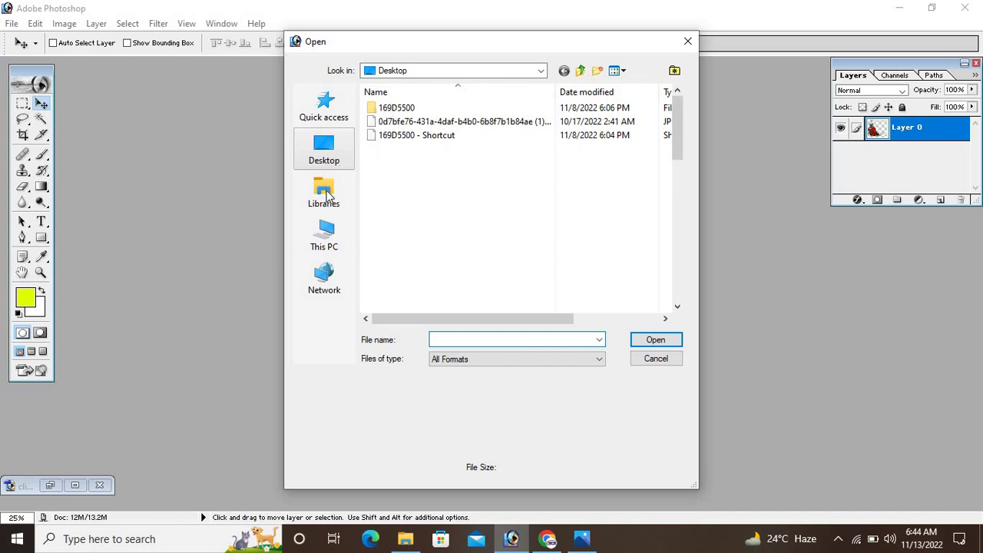
{"action": "left_click", "coordinate": [325, 214]}
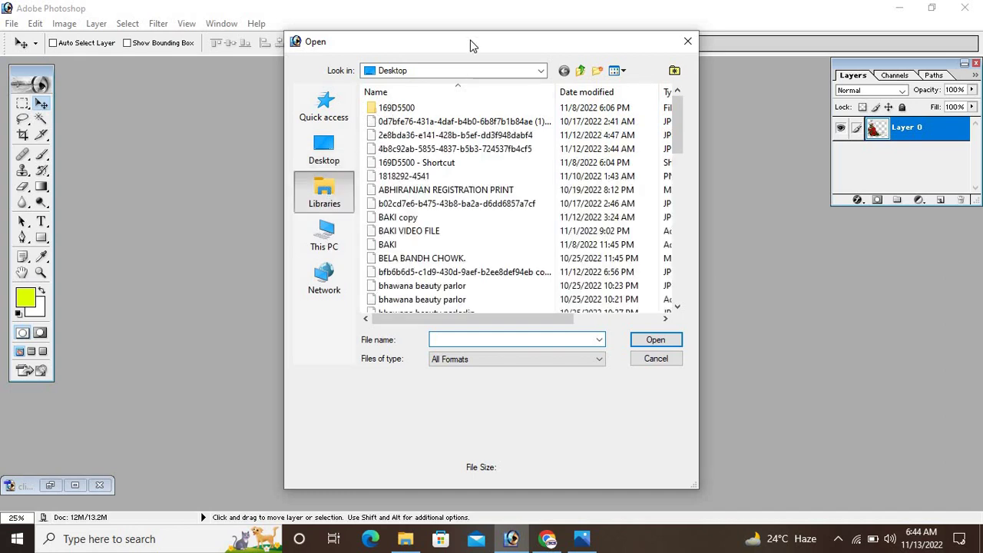
{"action": "left_click_drag", "start_coordinate": [454, 37], "coordinate": [414, 37]}
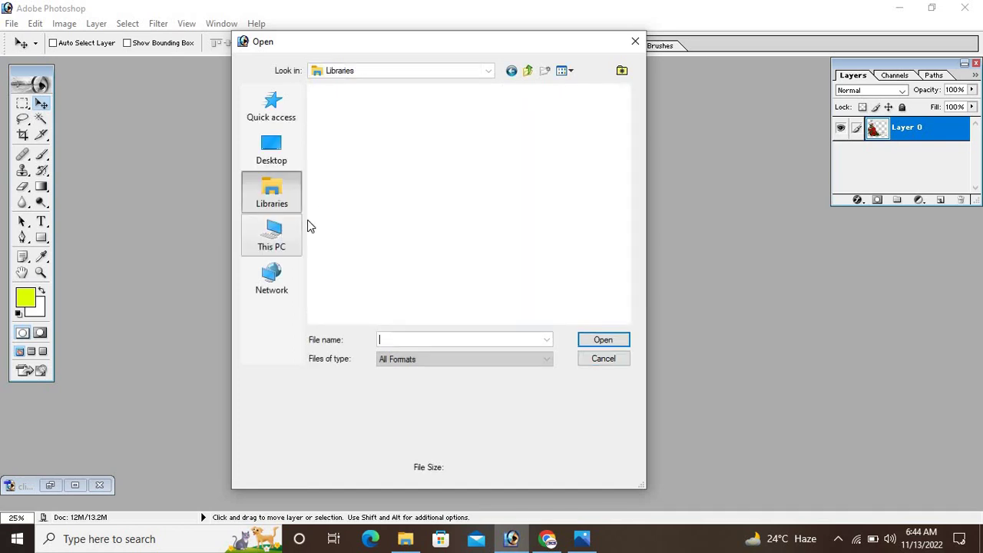
{"action": "left_click", "coordinate": [271, 235]}
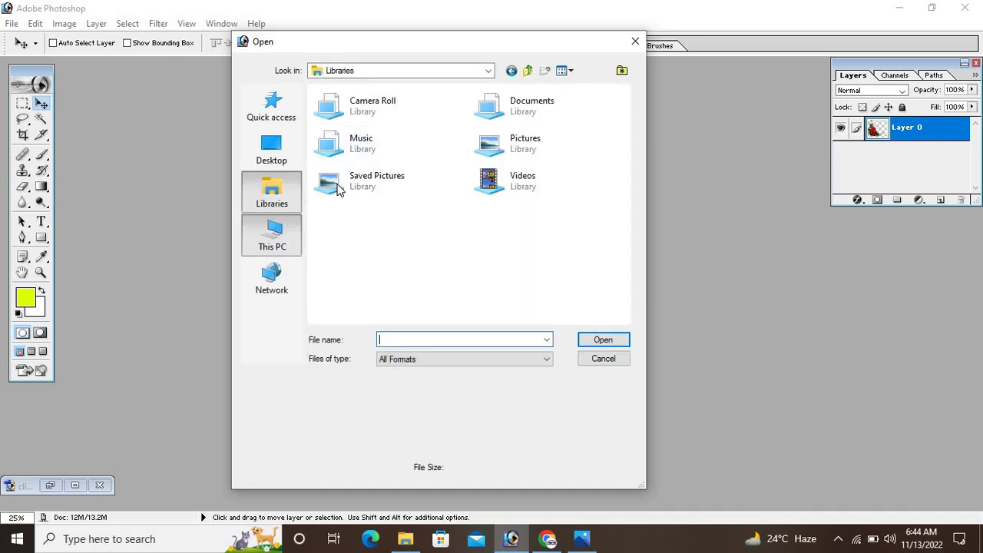
{"action": "double_click", "coordinate": [376, 234]}
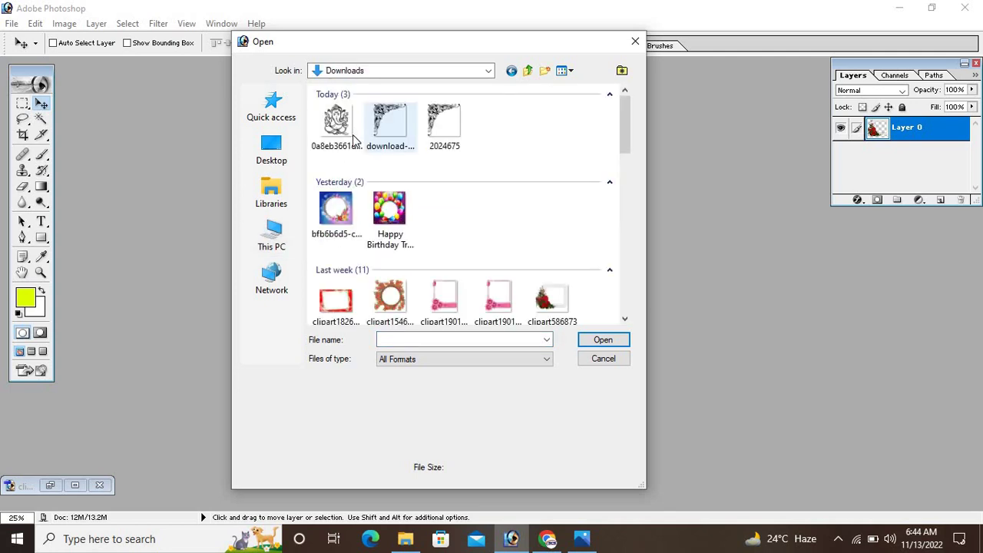
{"action": "left_click", "coordinate": [338, 129]}
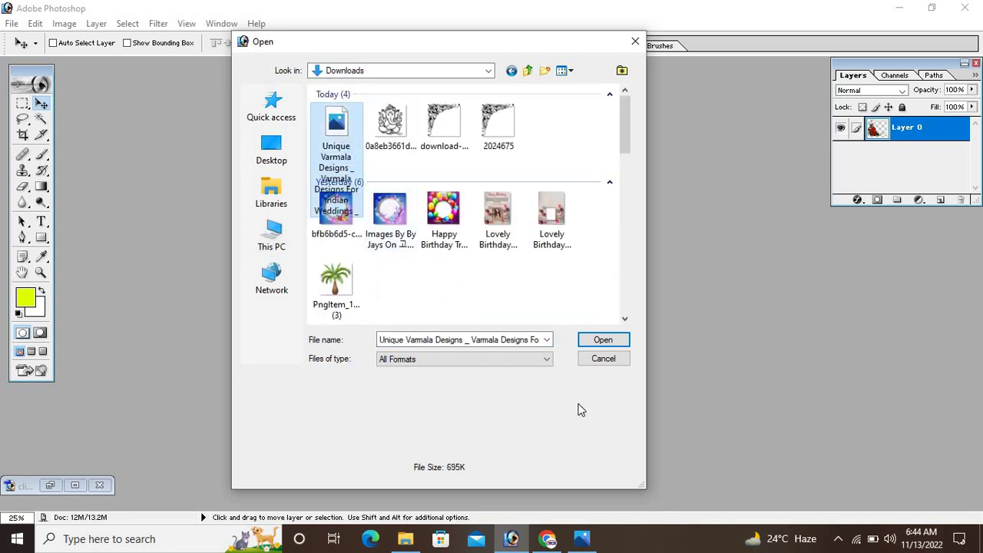
{"action": "left_click", "coordinate": [600, 342]}
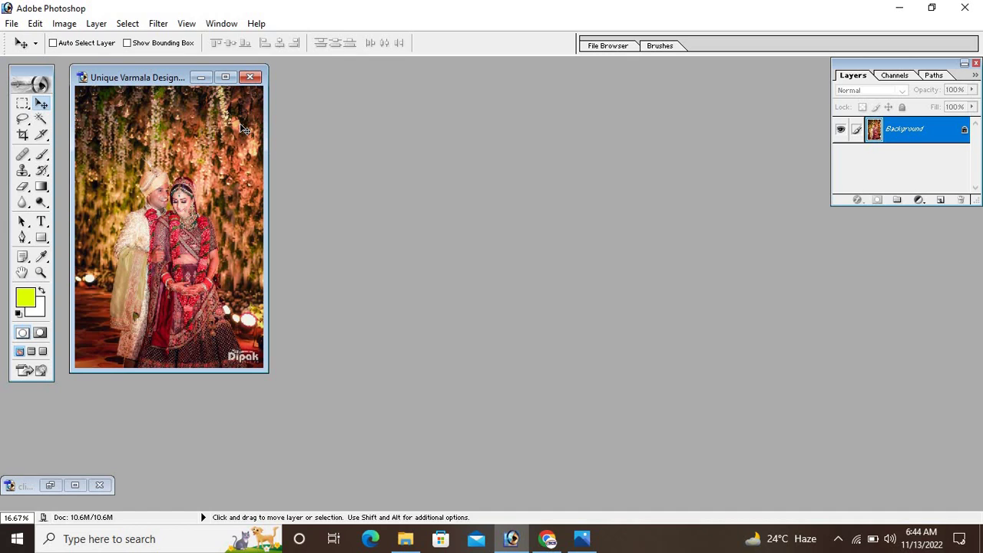
Zoom the maximized Varmala photo to 31.3%, restore it, and glance at the Downloads clipart
{"action": "left_click", "coordinate": [225, 77]}
{"action": "scroll", "coordinate": [399, 252], "scroll_direction": "down", "scroll_amount": 1}
{"action": "scroll", "coordinate": [460, 245], "scroll_direction": "up", "scroll_amount": 4}
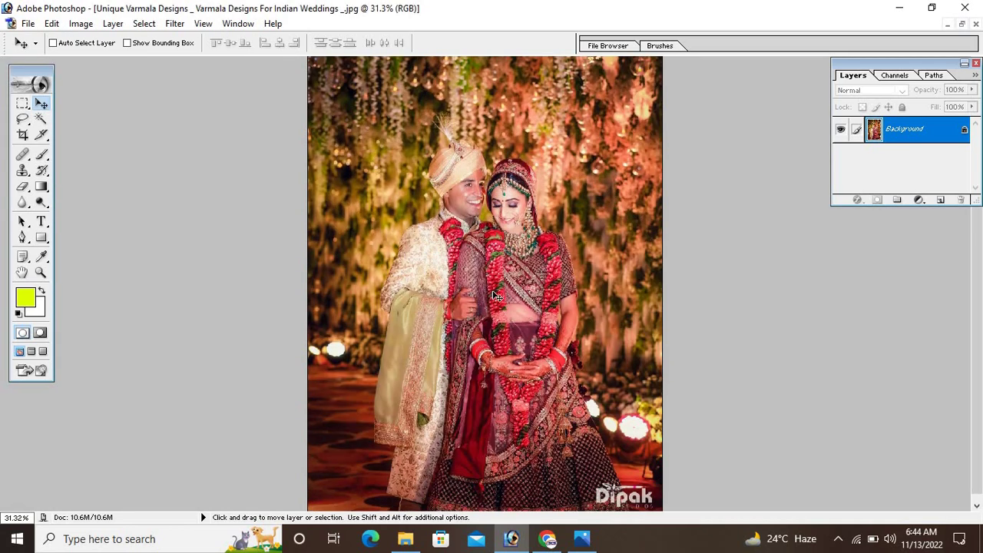
{"action": "left_click", "coordinate": [962, 24]}
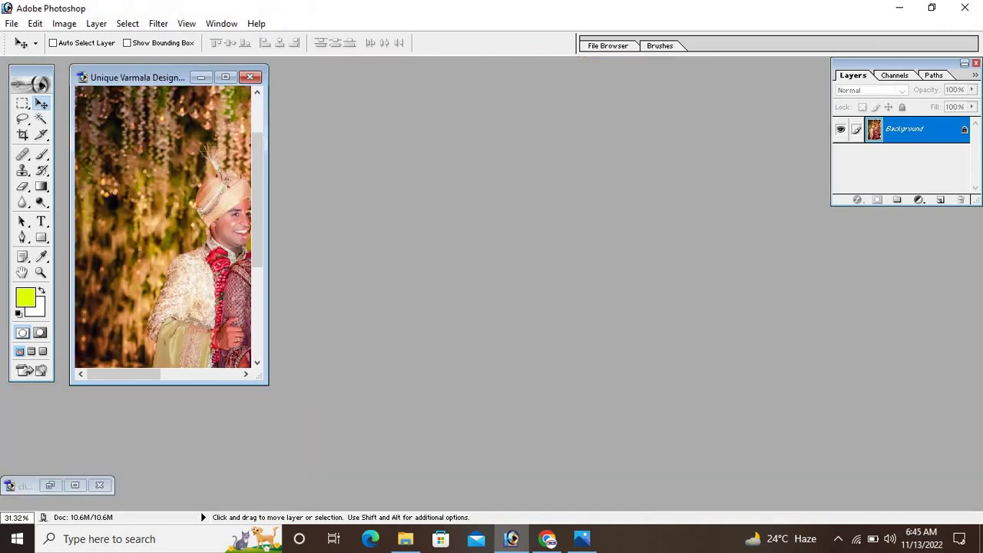
{"action": "left_click", "coordinate": [409, 542]}
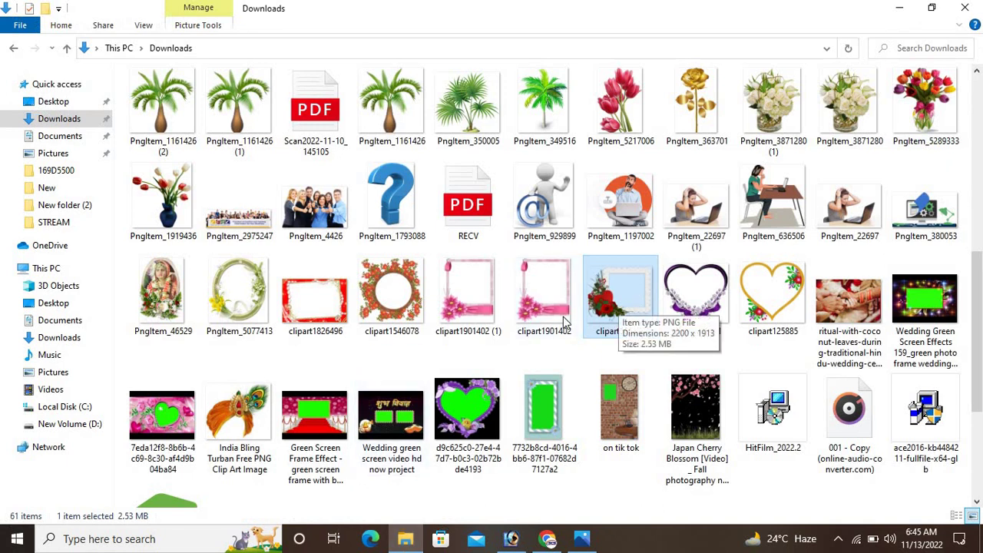
{"action": "left_click", "coordinate": [513, 537]}
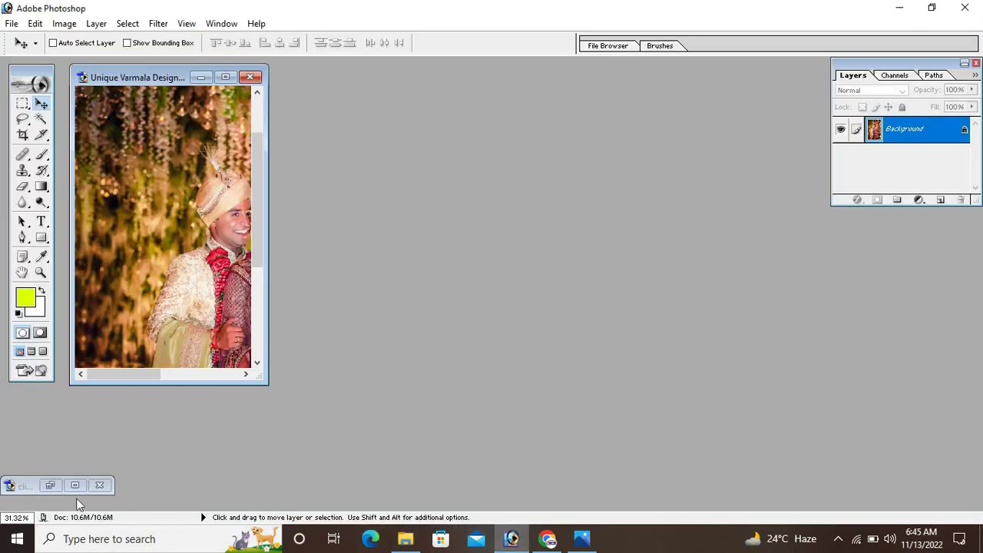
Float the clipart586873.png frame document in a window on the right side
{"action": "left_click", "coordinate": [74, 485]}
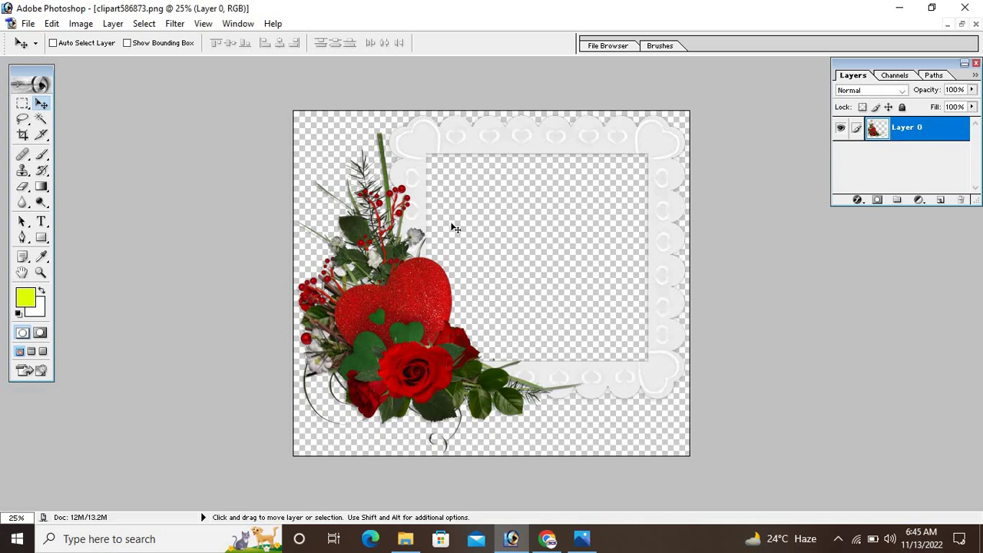
{"action": "left_click", "coordinate": [961, 24]}
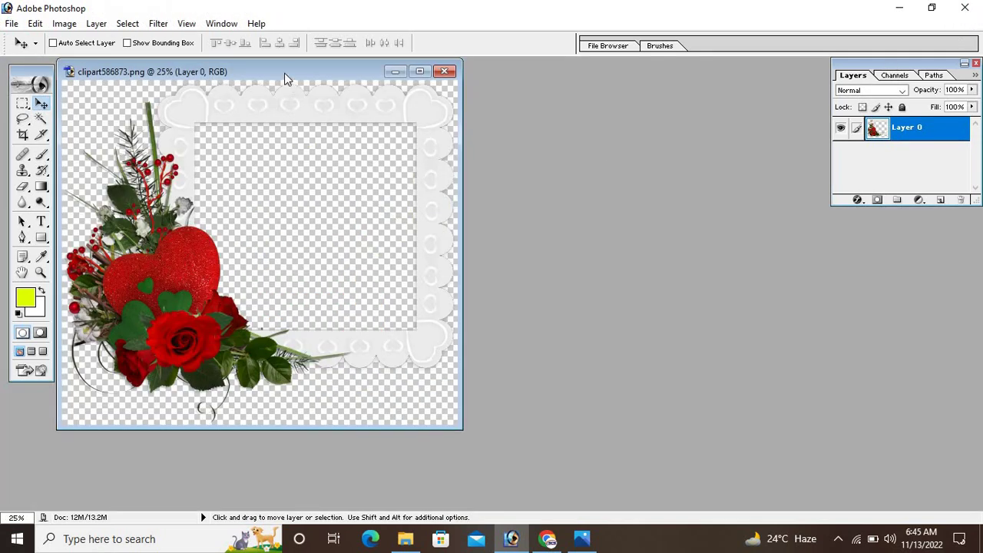
{"action": "left_click_drag", "start_coordinate": [284, 78], "coordinate": [662, 87]}
Widen and lengthen the wedding photo window, then maximize the rose frame document
{"action": "left_click", "coordinate": [254, 228]}
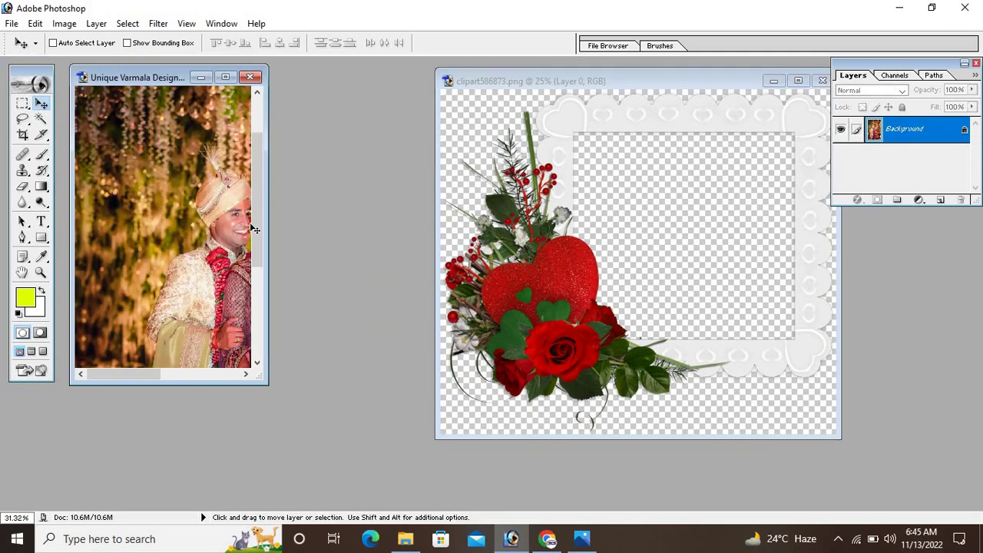
{"action": "left_click_drag", "start_coordinate": [268, 246], "coordinate": [394, 261]}
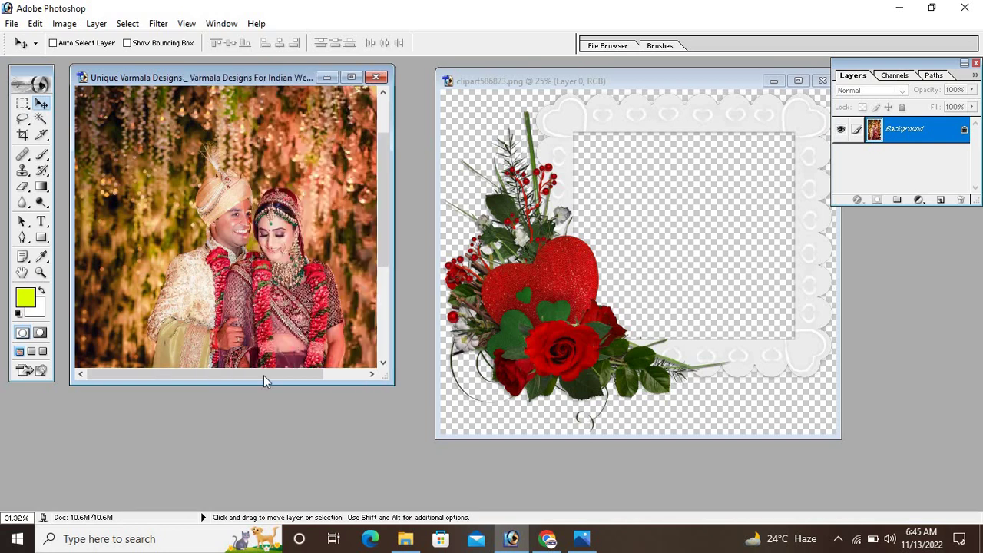
{"action": "left_click_drag", "start_coordinate": [264, 382], "coordinate": [264, 459]}
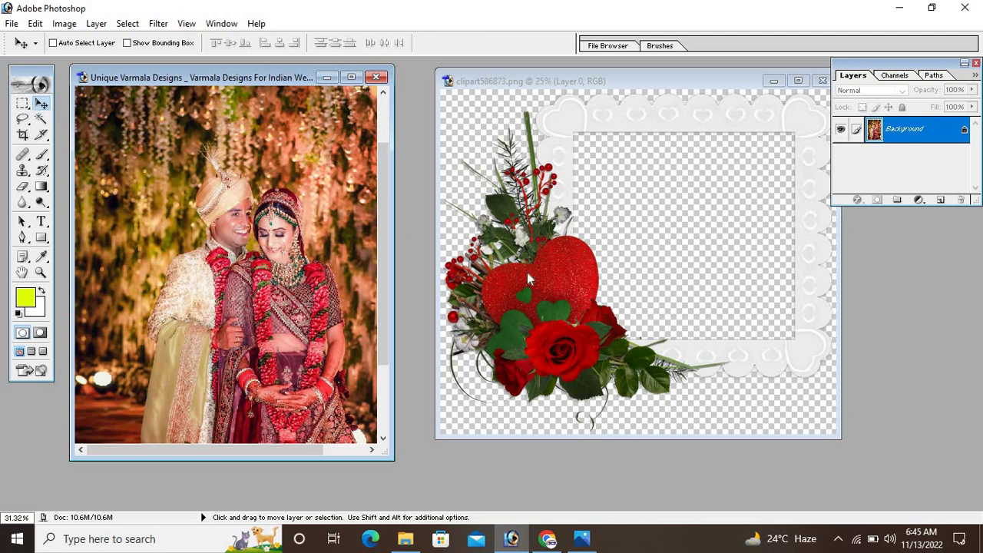
{"action": "left_click", "coordinate": [601, 189]}
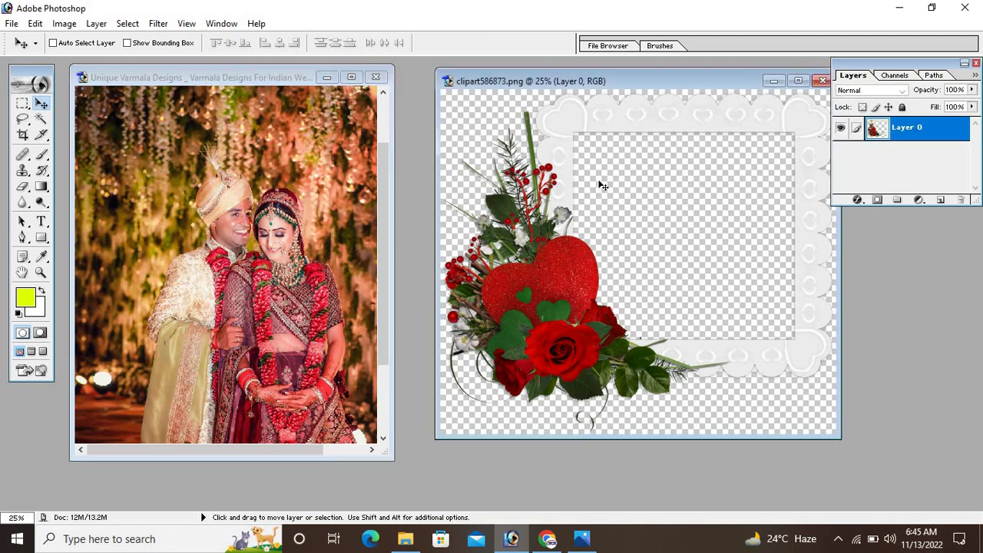
{"action": "left_click", "coordinate": [797, 81]}
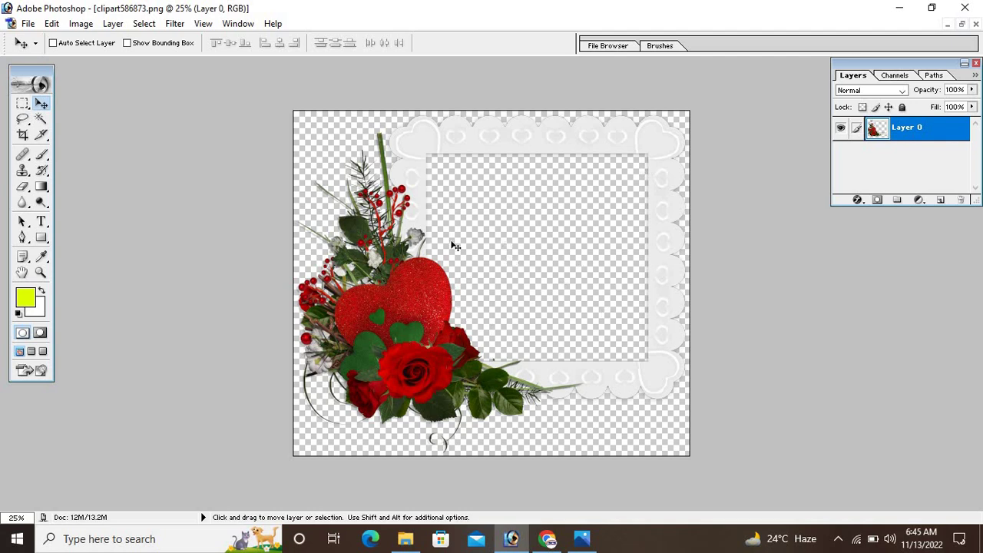
Magic-wand the frame's empty inner area, trying tolerances 50 and 70, then 90
{"action": "left_click", "coordinate": [41, 120]}
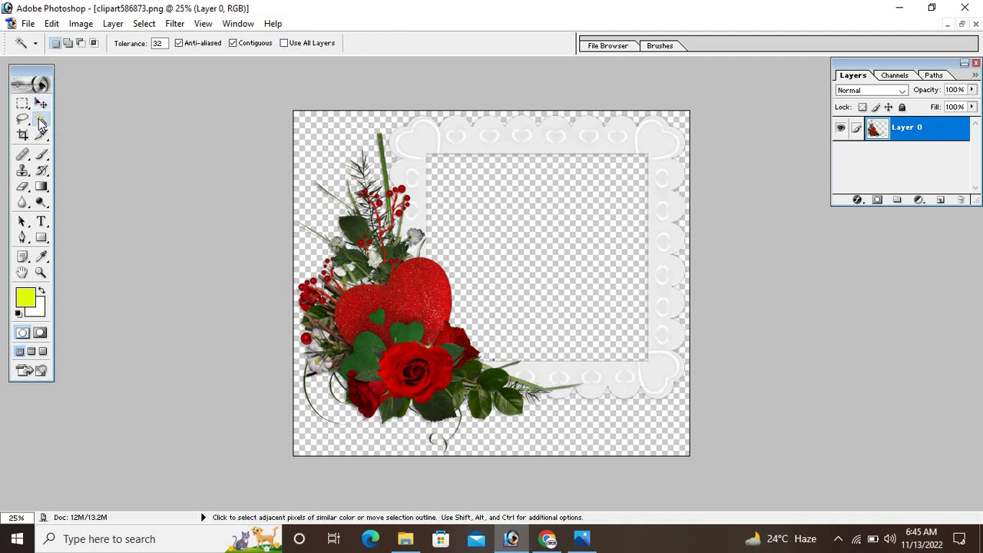
{"action": "double_click", "coordinate": [157, 43]}
{"action": "key", "text": "Return"}
{"action": "left_click", "coordinate": [510, 237]}
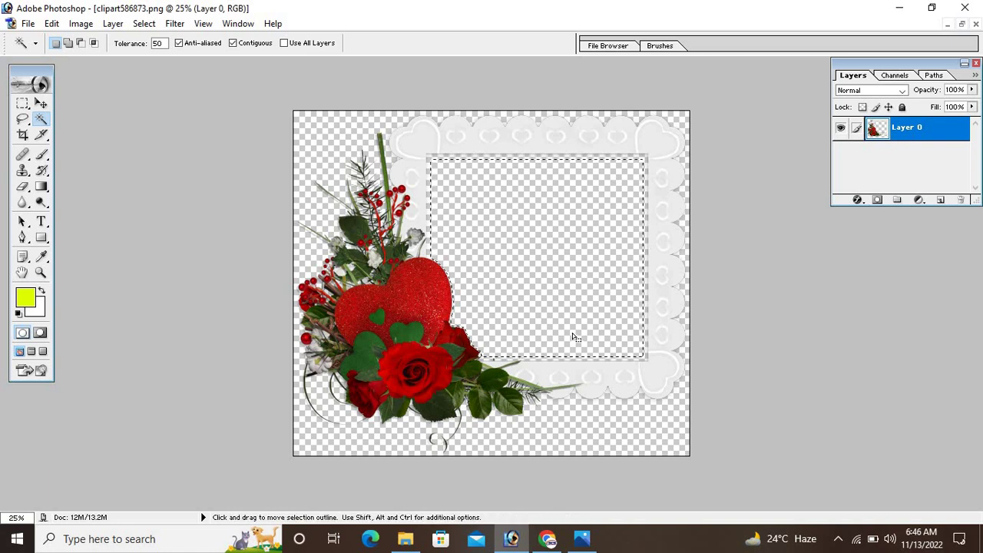
{"action": "left_click", "coordinate": [159, 43]}
{"action": "left_click_drag", "start_coordinate": [163, 43], "coordinate": [138, 47]}
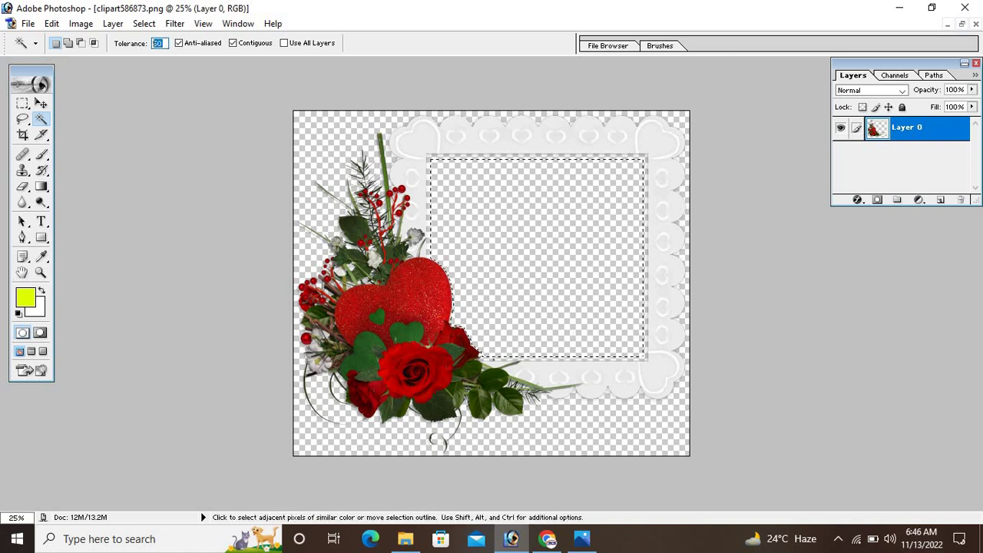
{"action": "type", "text": "70"}
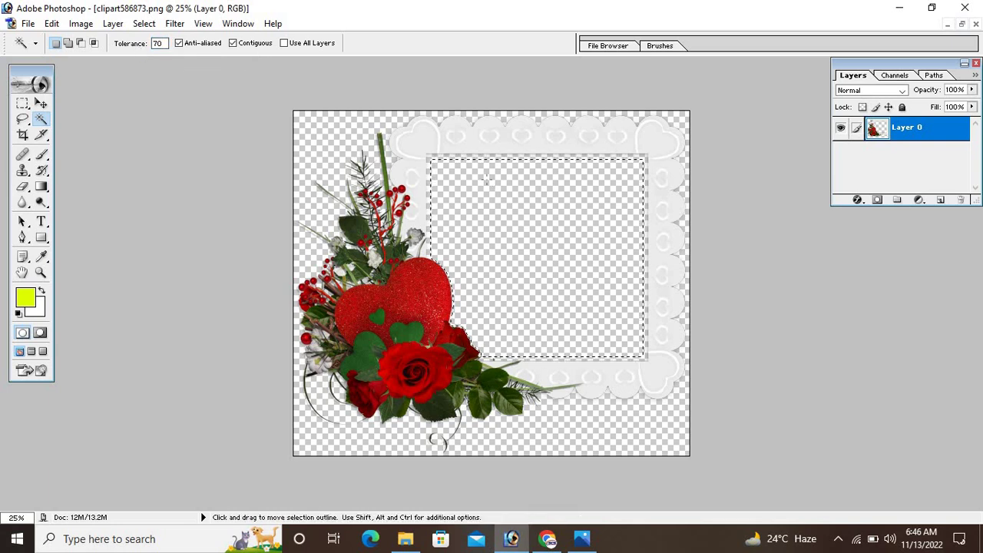
{"action": "left_click", "coordinate": [487, 190]}
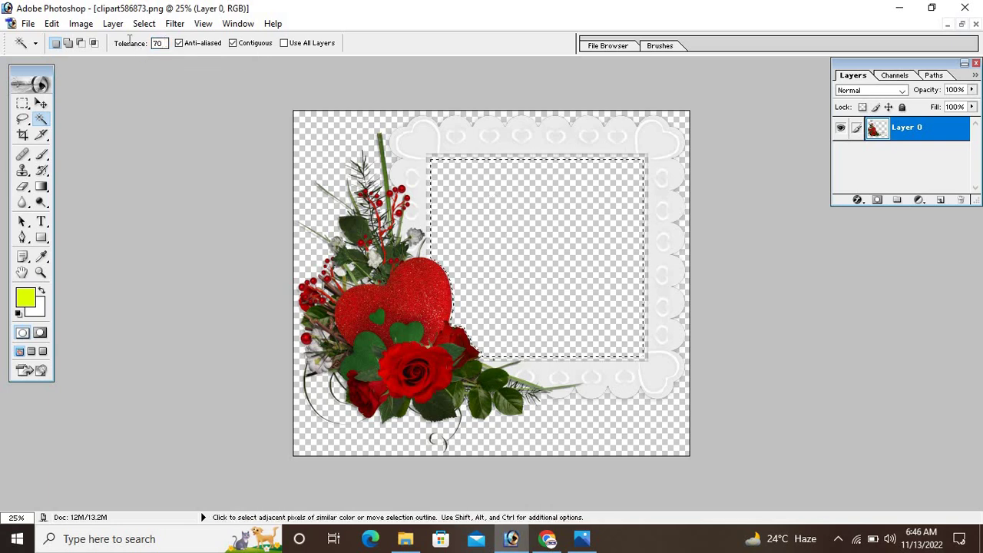
{"action": "left_click_drag", "start_coordinate": [163, 43], "coordinate": [130, 48]}
{"action": "type", "text": "90"}
{"action": "key", "text": "ctrl+d"}
{"action": "left_click", "coordinate": [559, 220]}
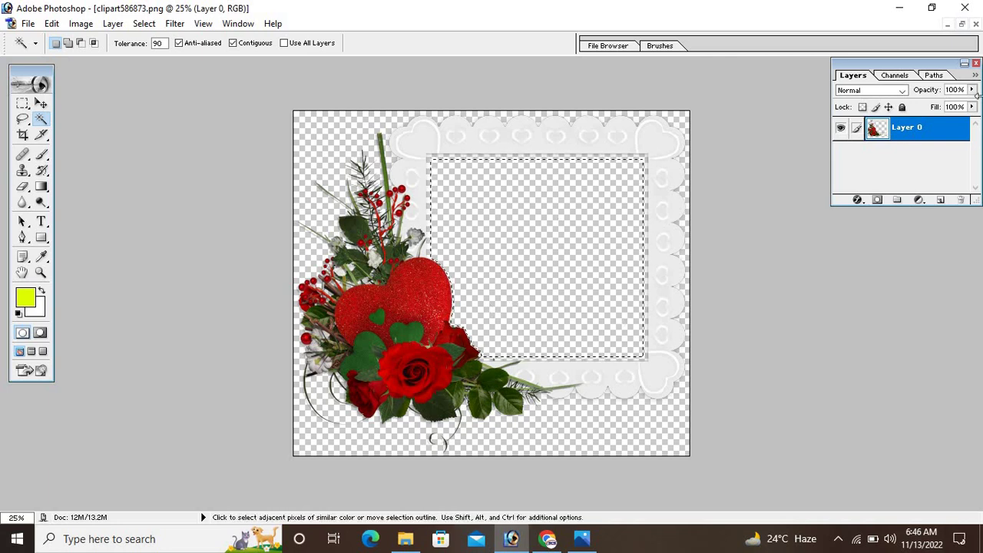
Restore the document windows and maximize the wedding photo at 31.3%
{"action": "left_click", "coordinate": [963, 25]}
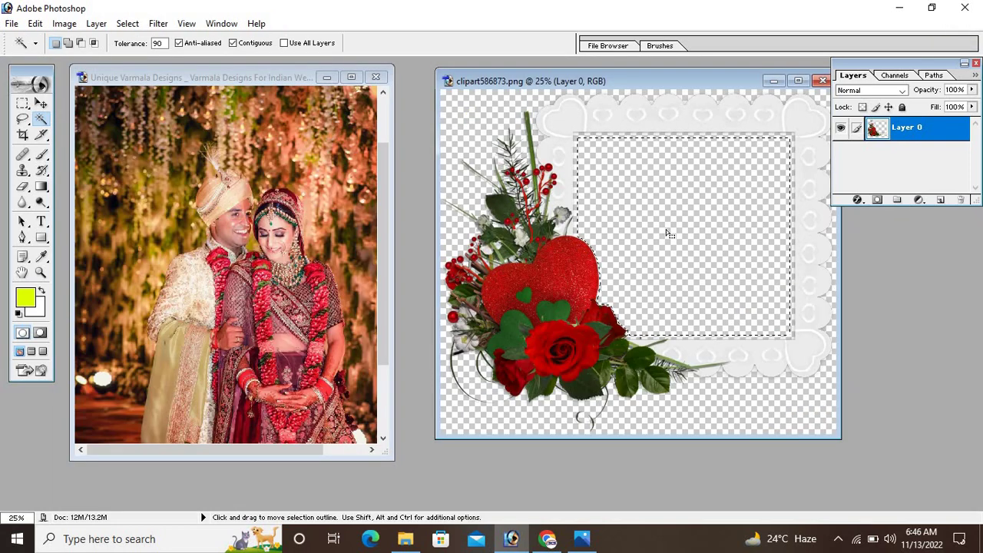
{"action": "left_click", "coordinate": [351, 77]}
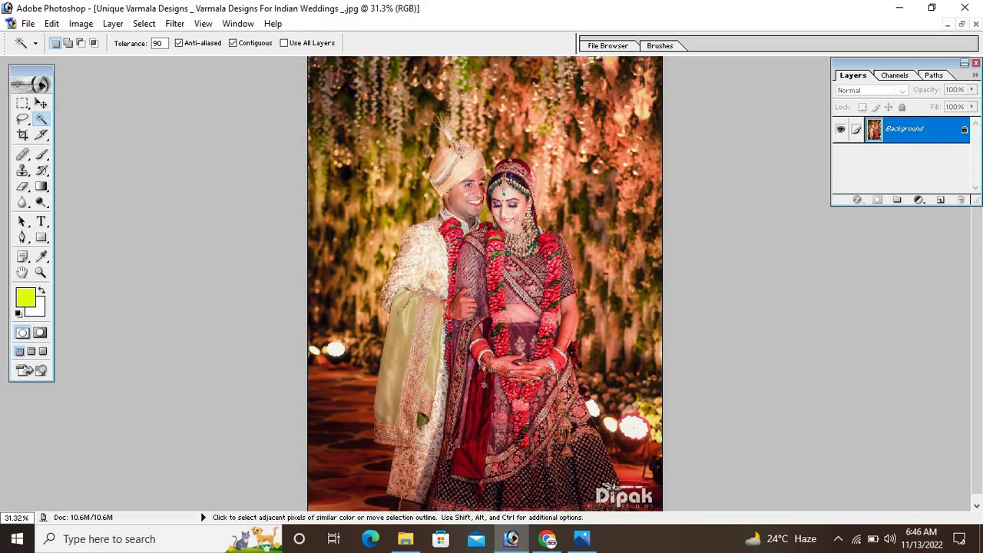
{"action": "left_click", "coordinate": [22, 105]}
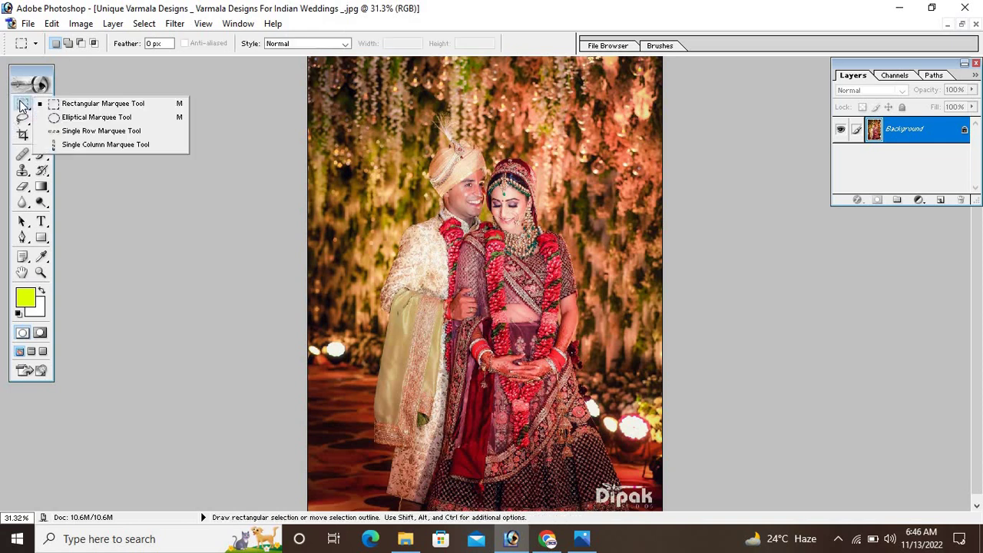
Copy a rectangular marquee around the couple's upper bodies from the wedding photo
{"action": "left_click", "coordinate": [88, 104]}
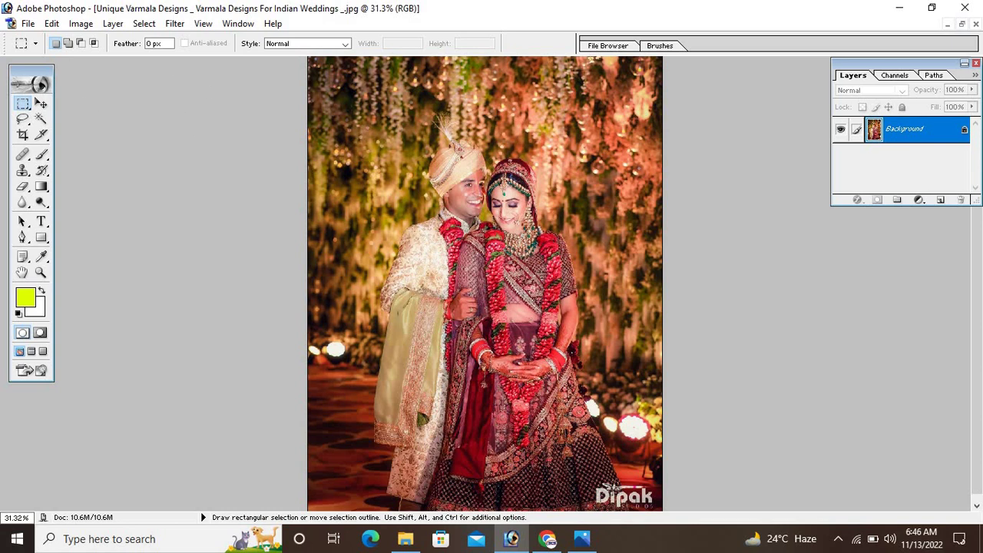
{"action": "mouse_move", "coordinate": [358, 154]}
{"action": "left_mouse_down"}
{"action": "mouse_move", "coordinate": [630, 335]}
{"action": "mouse_move", "coordinate": [650, 335]}
{"action": "left_mouse_up"}
{"action": "left_click", "coordinate": [962, 25]}
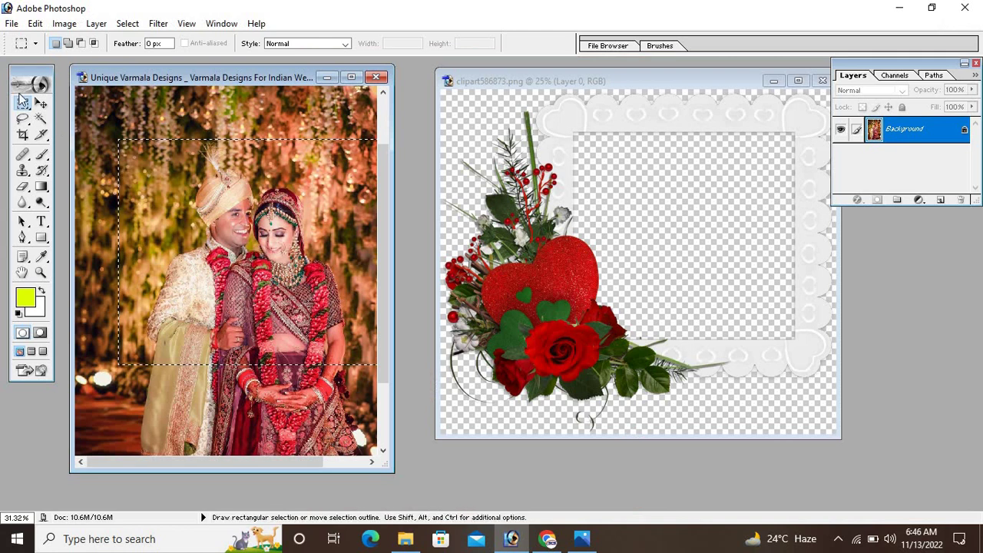
{"action": "left_click", "coordinate": [42, 105]}
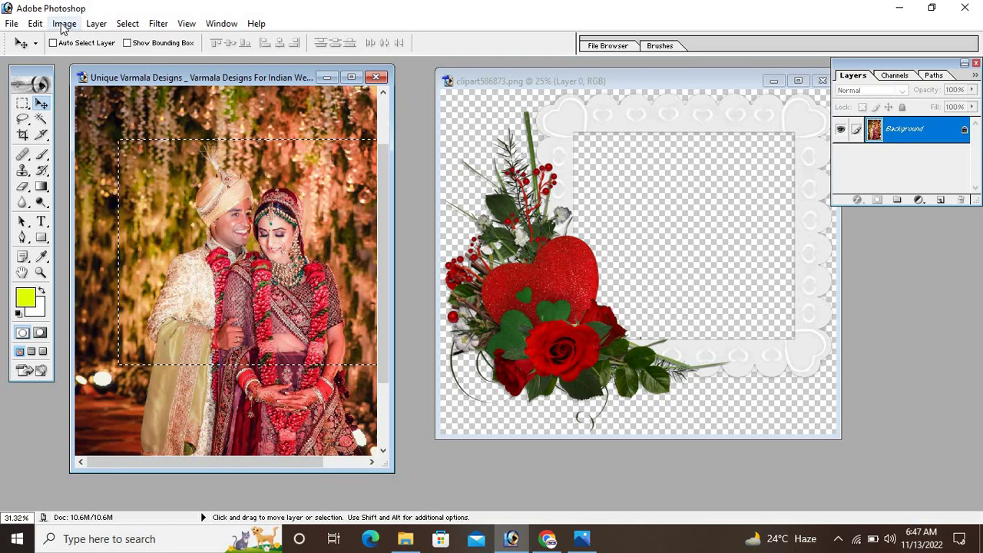
{"action": "left_click", "coordinate": [35, 24]}
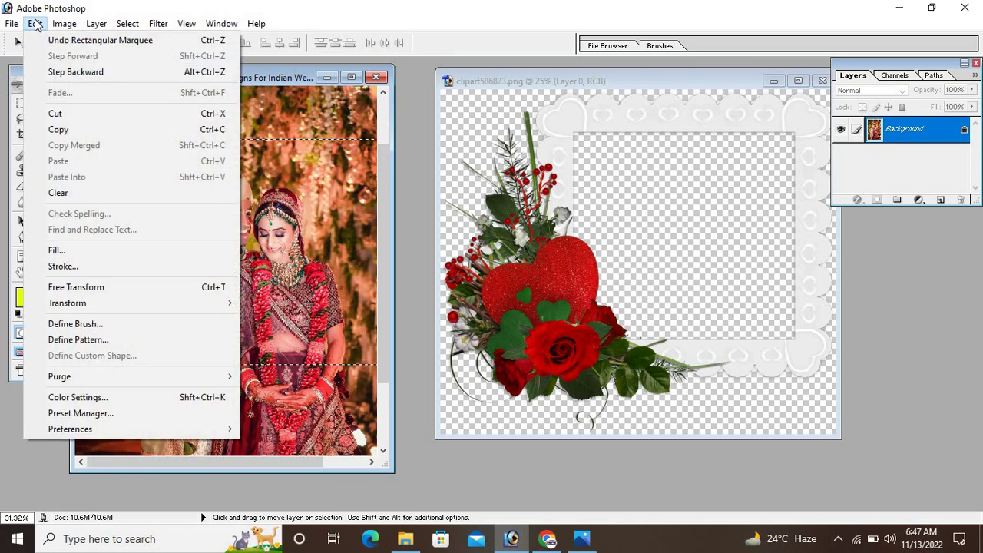
{"action": "left_click", "coordinate": [58, 130]}
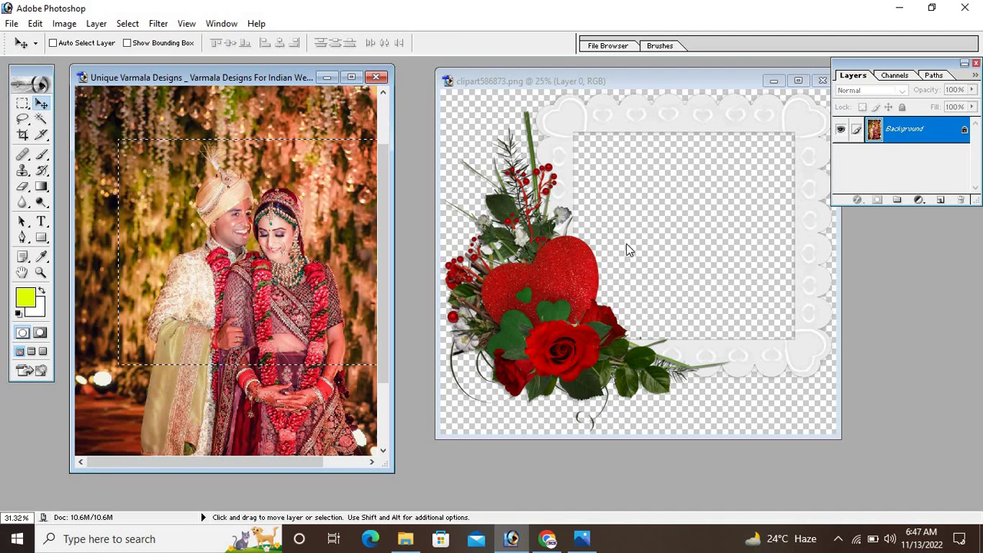
{"action": "left_click", "coordinate": [664, 86]}
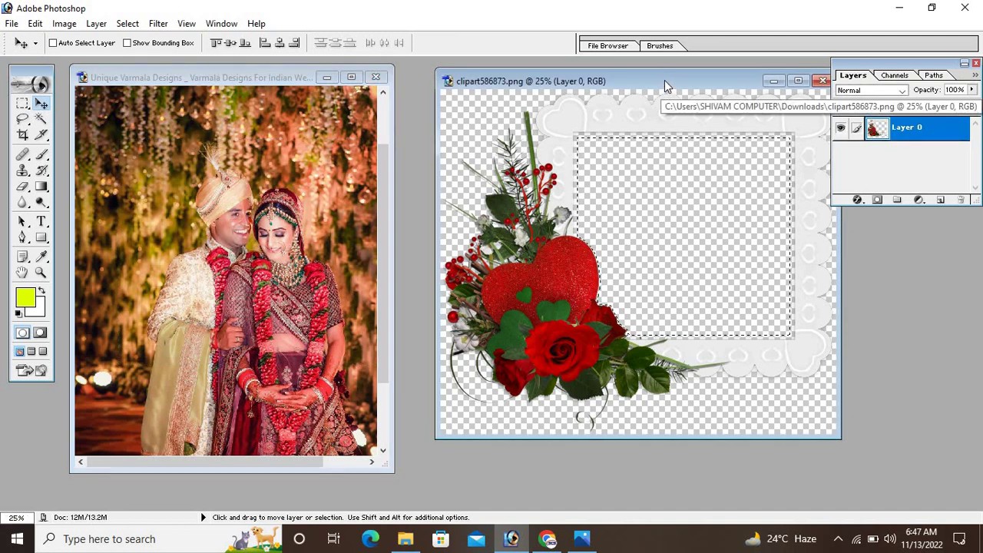
Maximize the frame and Paste Into its selected opening, creating masked Layer 1
{"action": "double_click", "coordinate": [664, 81]}
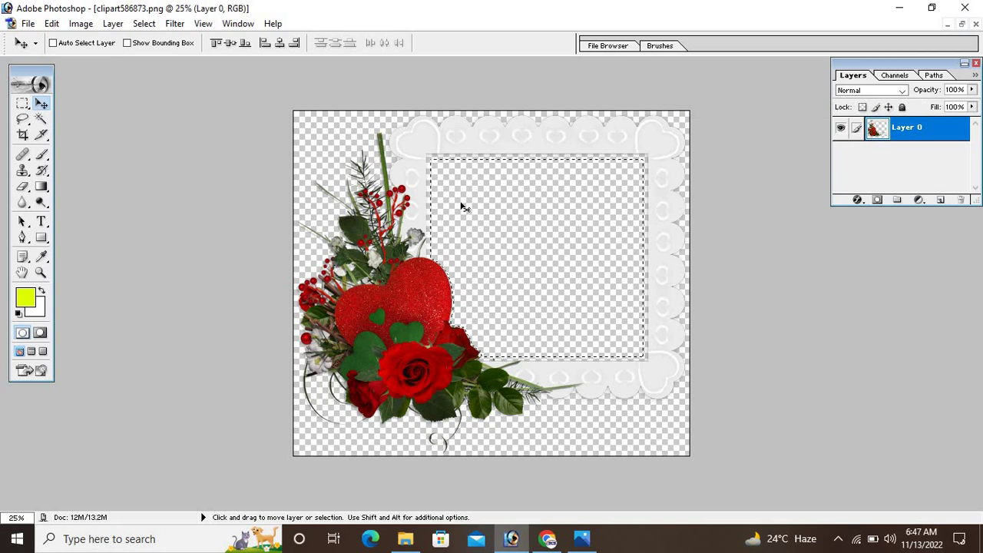
{"action": "left_click", "coordinate": [52, 24]}
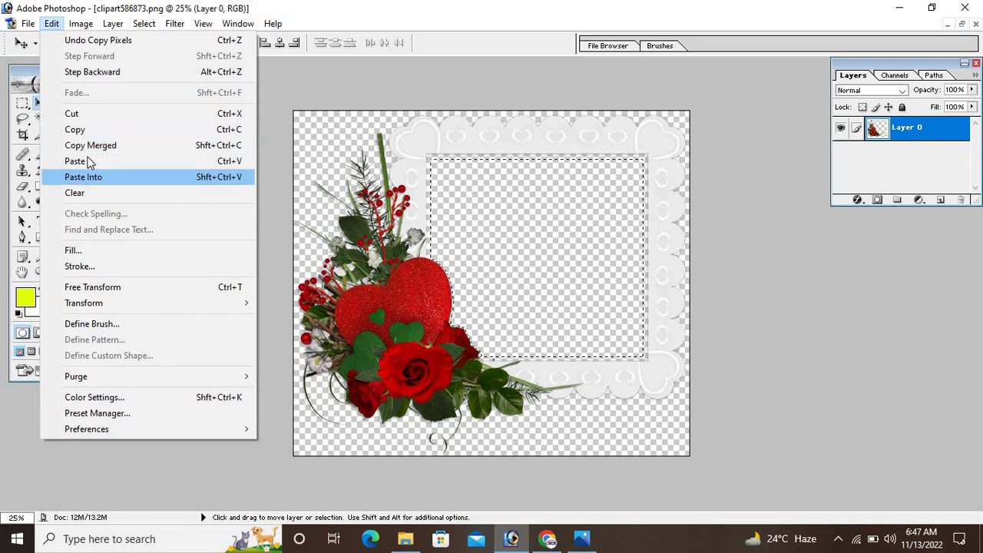
{"action": "key", "text": "Up"}
{"action": "key", "text": "Up"}
{"action": "key", "text": "Up"}
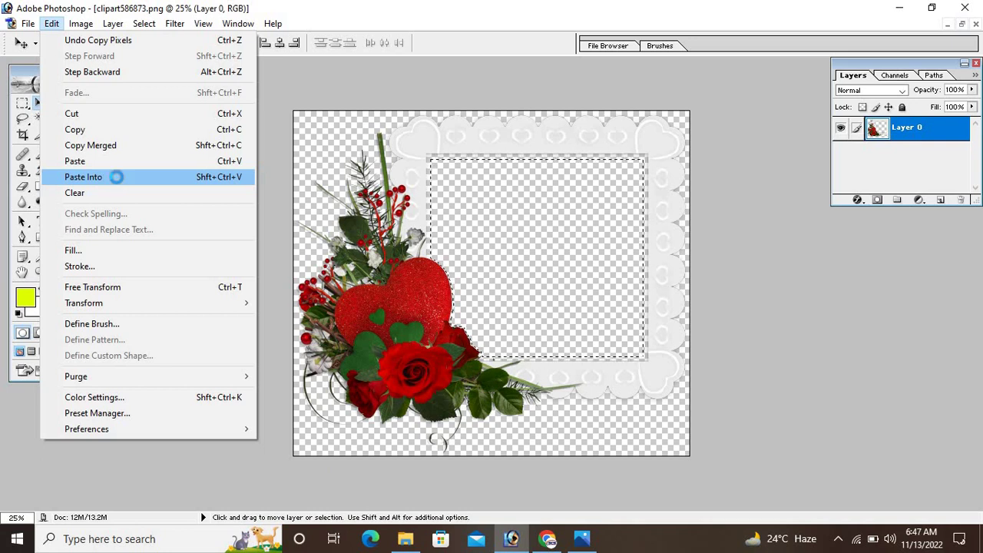
{"action": "left_click", "coordinate": [117, 178]}
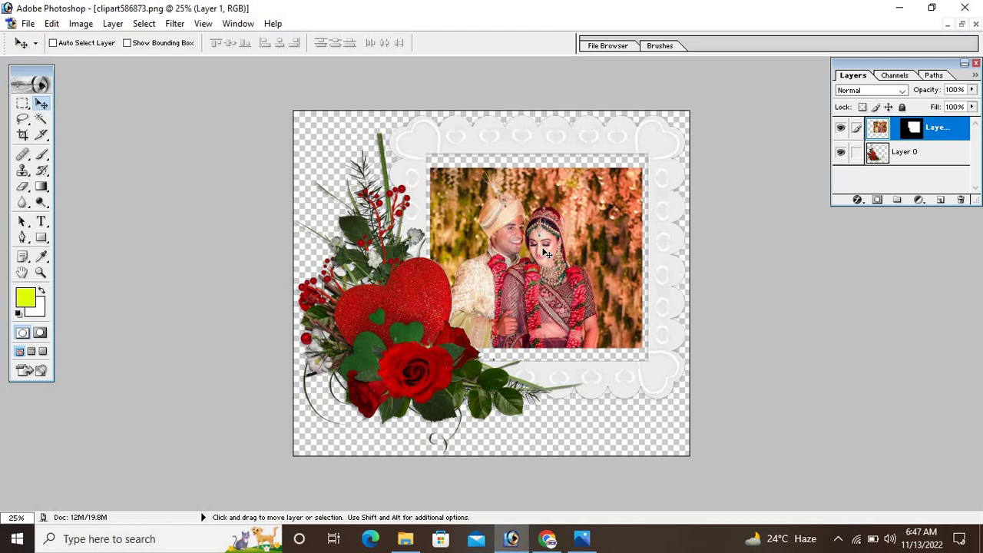
Free-transform the pasted couple to 124% and nudge it down within the frame opening
{"action": "key", "text": "ctrl+t"}
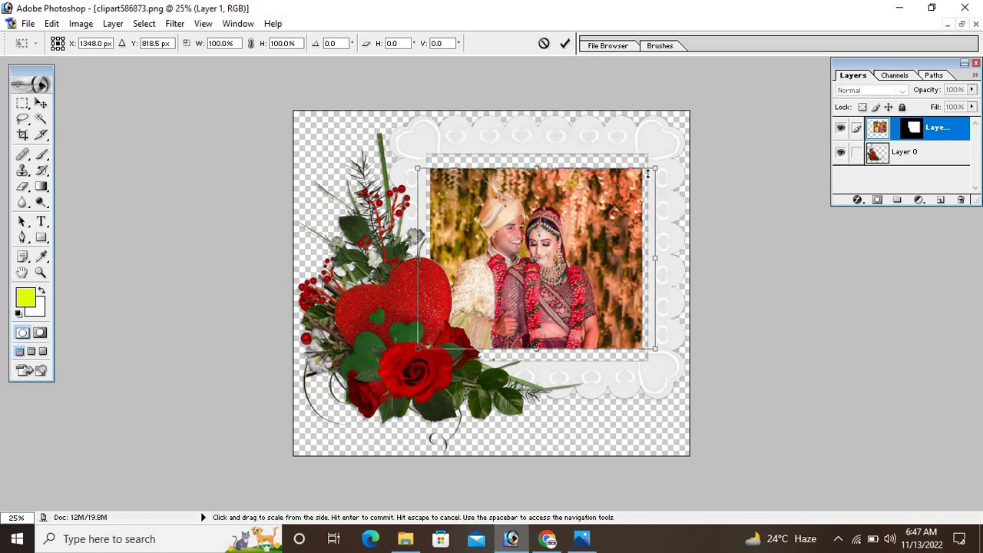
{"action": "mouse_move", "coordinate": [654, 169]}
{"action": "left_mouse_down"}
{"action": "mouse_move", "coordinate": [658, 145]}
{"action": "mouse_move", "coordinate": [673, 154]}
{"action": "left_mouse_up"}
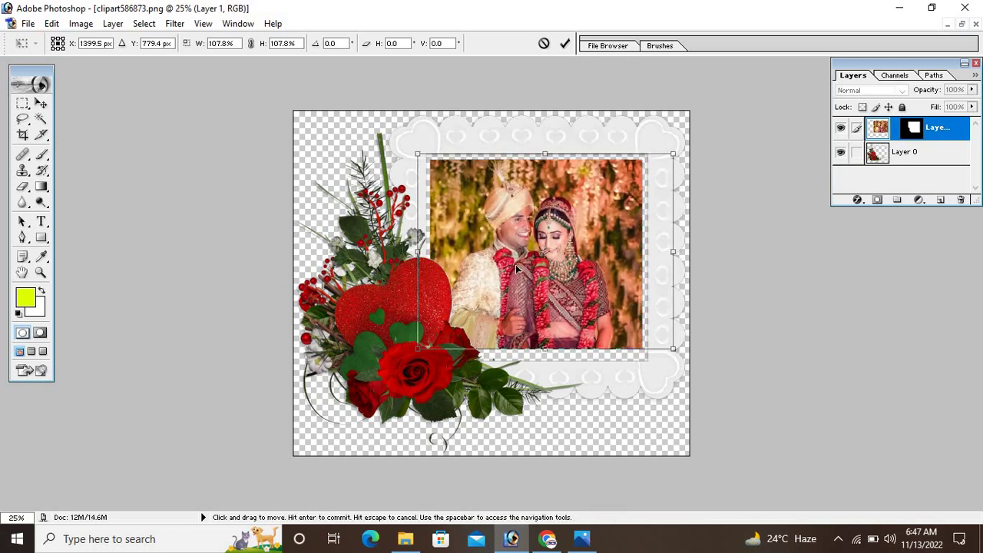
{"action": "left_click_drag", "start_coordinate": [422, 347], "coordinate": [410, 347]}
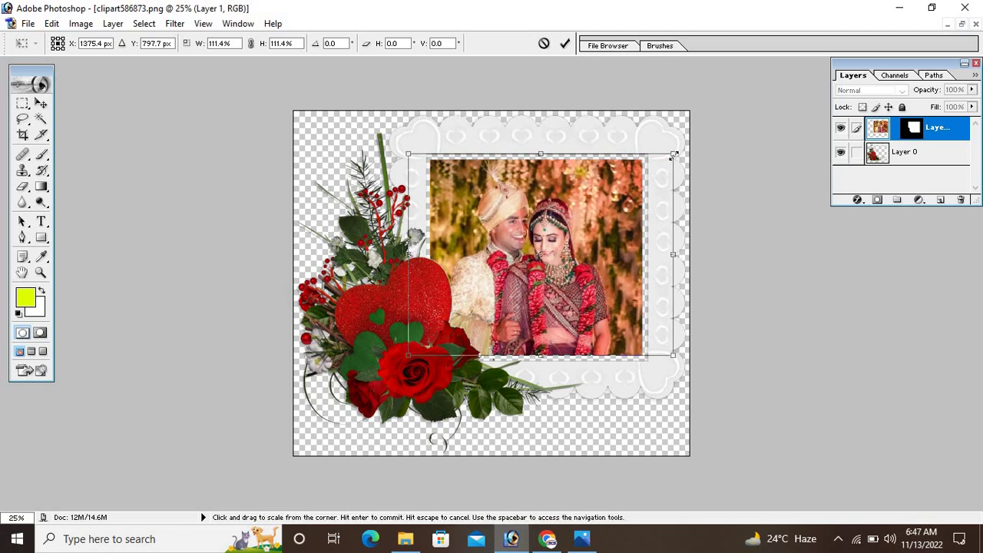
{"action": "left_click_drag", "start_coordinate": [672, 155], "coordinate": [702, 131]}
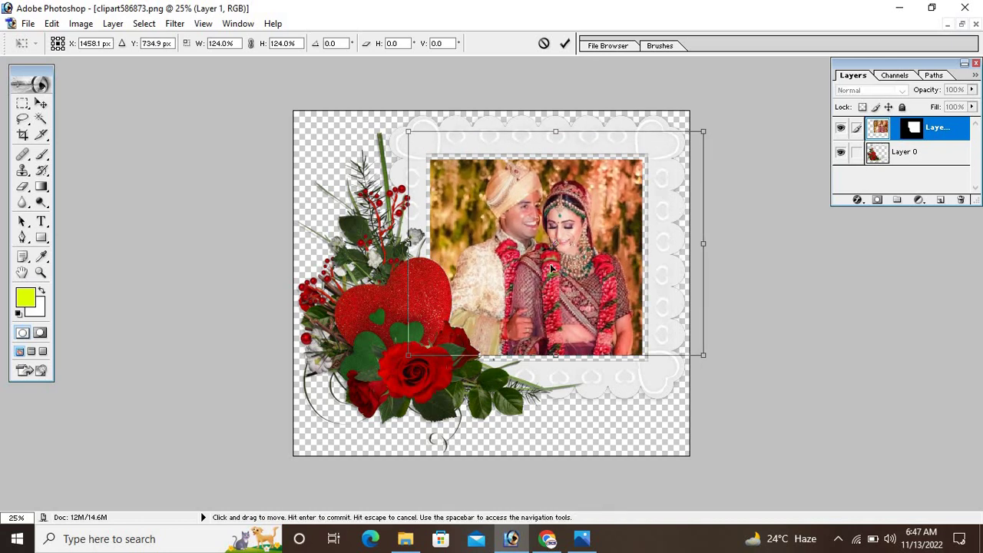
{"action": "mouse_move", "coordinate": [553, 277]}
{"action": "left_mouse_down"}
{"action": "mouse_move", "coordinate": [551, 287]}
{"action": "mouse_move", "coordinate": [556, 273]}
{"action": "left_mouse_up"}
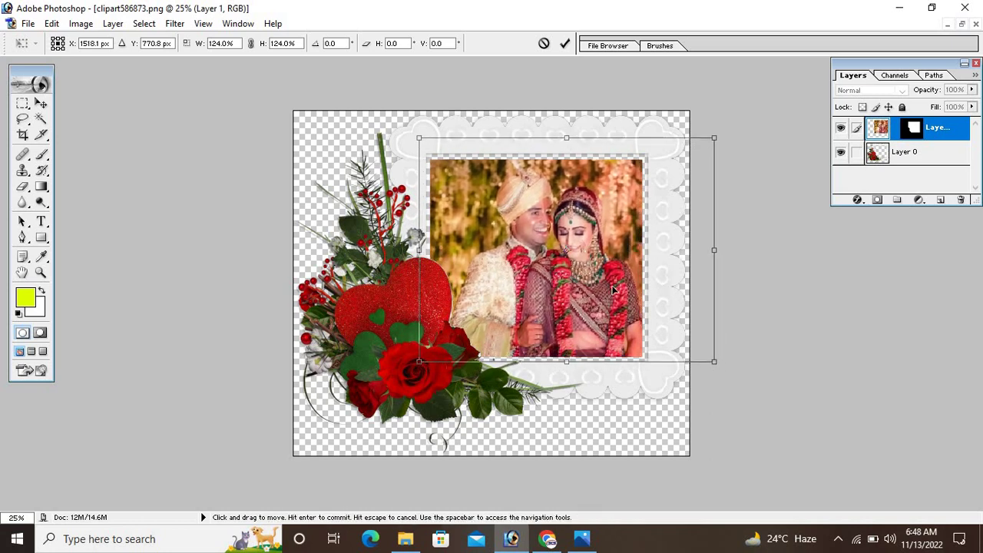
{"action": "key", "text": "Return"}
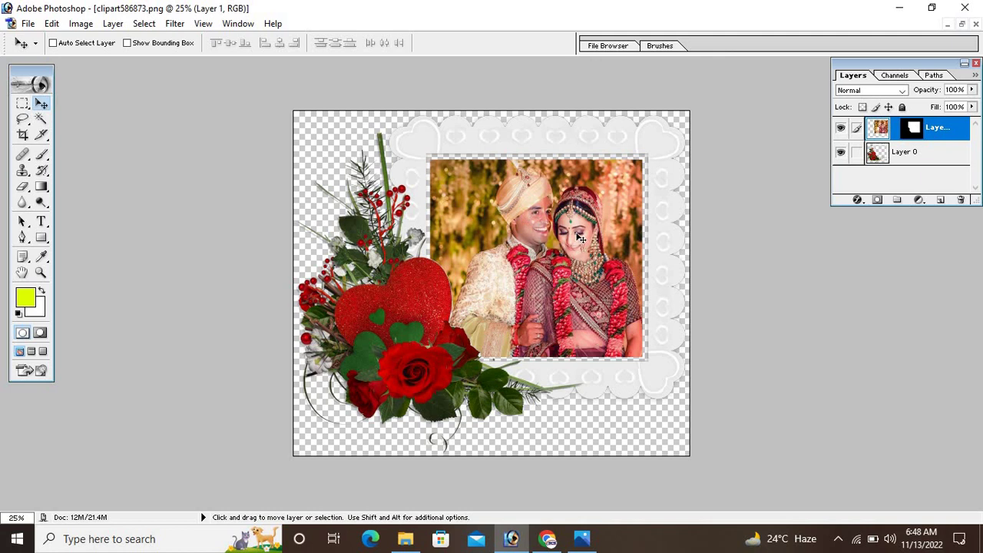
Save a JPEG copy named 'NEW JEP' to the Desktop at quality 12
{"action": "left_click", "coordinate": [27, 23]}
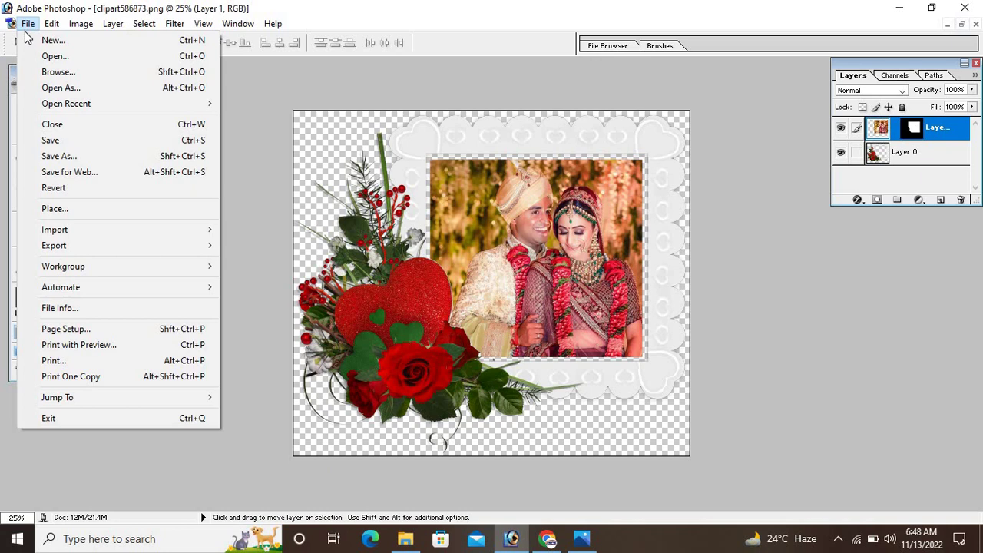
{"action": "left_click", "coordinate": [66, 156]}
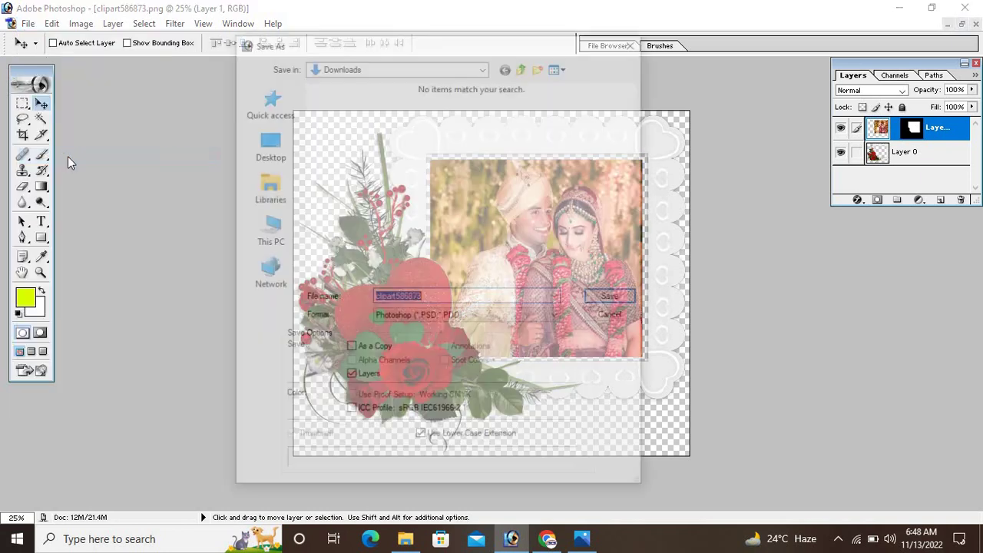
{"action": "left_click", "coordinate": [398, 316]}
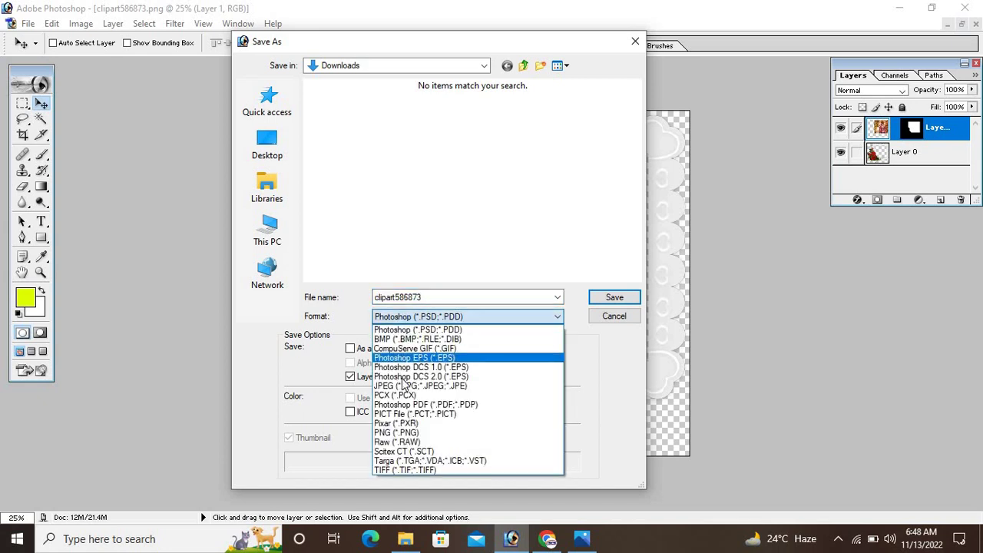
{"action": "left_click", "coordinate": [403, 386]}
{"action": "triple_click", "coordinate": [466, 298]}
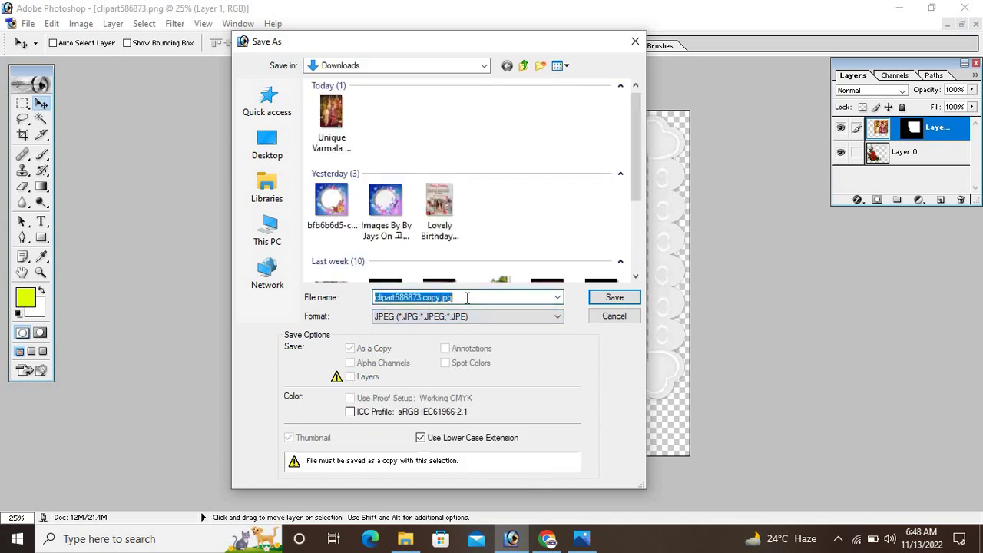
{"action": "type", "text": "N"}
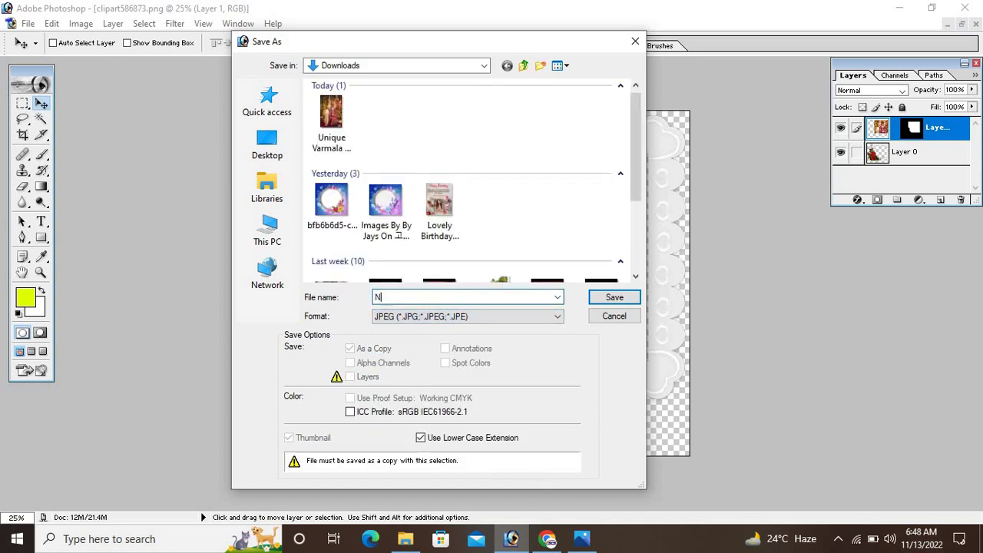
{"action": "type", "text": "EW JEP"}
{"action": "left_click", "coordinate": [267, 143]}
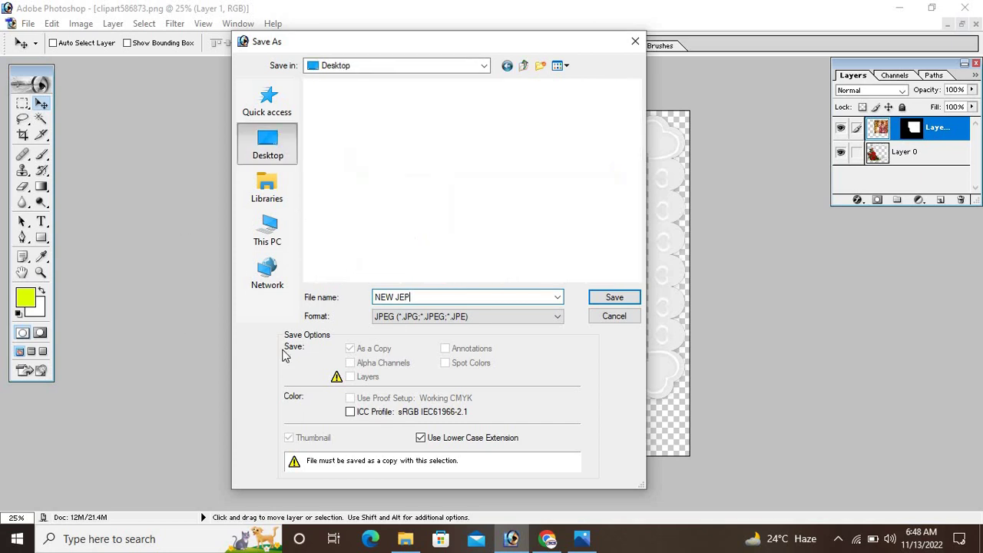
{"action": "left_click", "coordinate": [598, 297]}
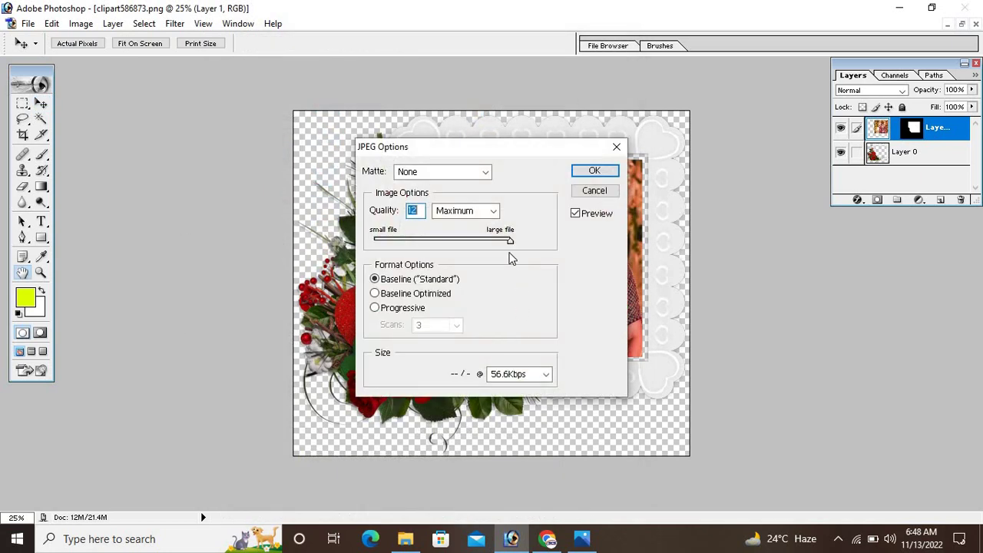
{"action": "left_click", "coordinate": [588, 170]}
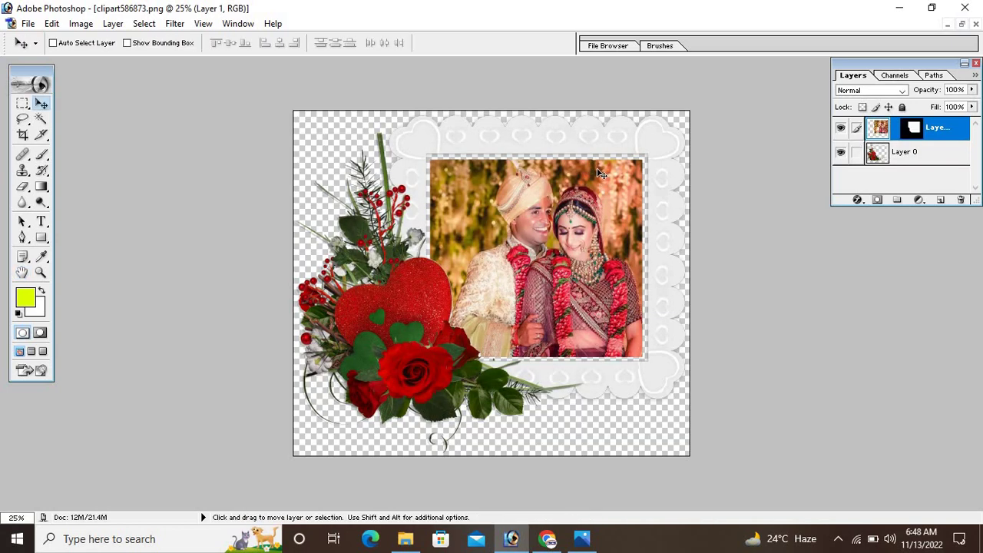
Minimize Photoshop and File Explorer and refresh the desktop
{"action": "left_click", "coordinate": [897, 7]}
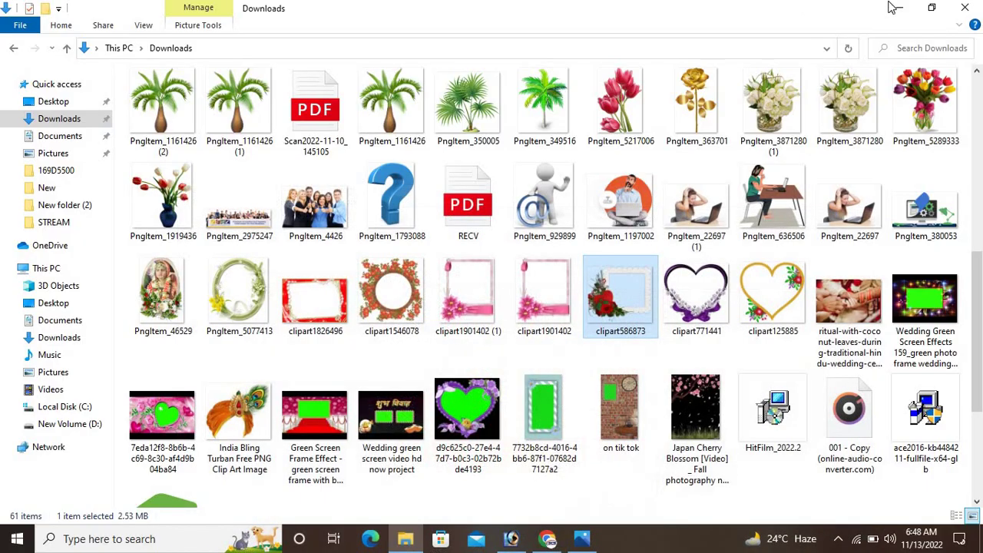
{"action": "left_click", "coordinate": [895, 8]}
{"action": "right_click", "coordinate": [622, 135]}
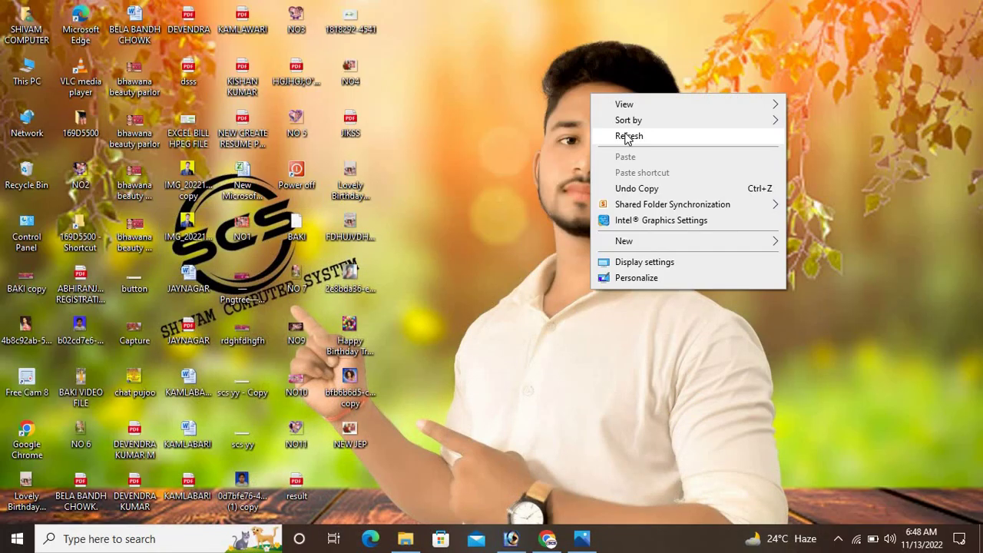
{"action": "left_click", "coordinate": [626, 134]}
Open the NEW JEP.jpg image from the desktop in Photos
{"action": "left_click", "coordinate": [356, 432]}
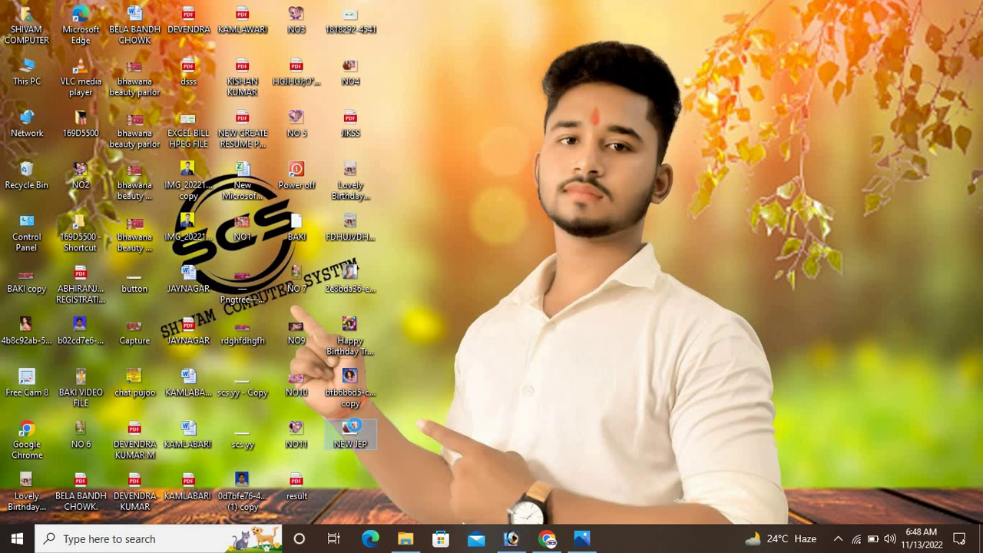
{"action": "right_click", "coordinate": [361, 437]}
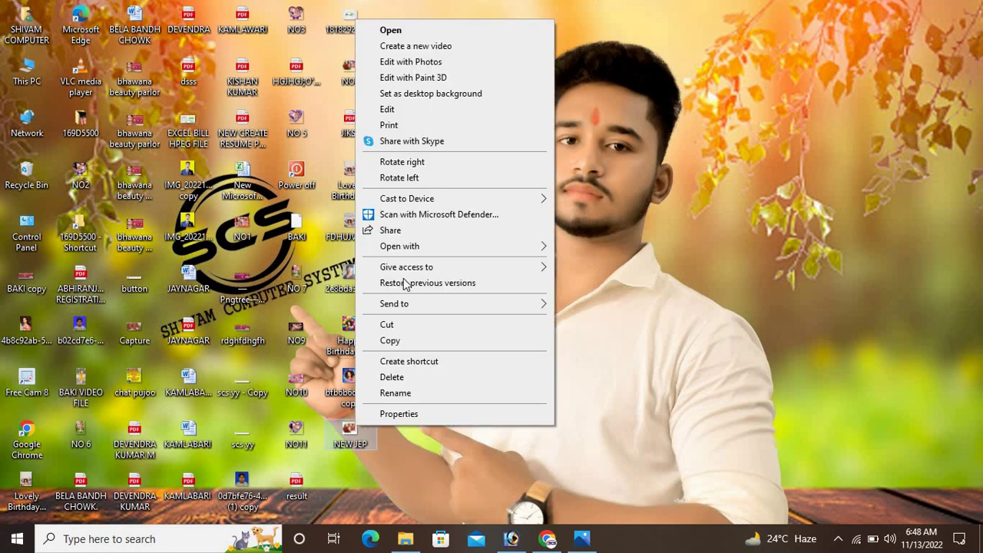
{"action": "left_click", "coordinate": [402, 30]}
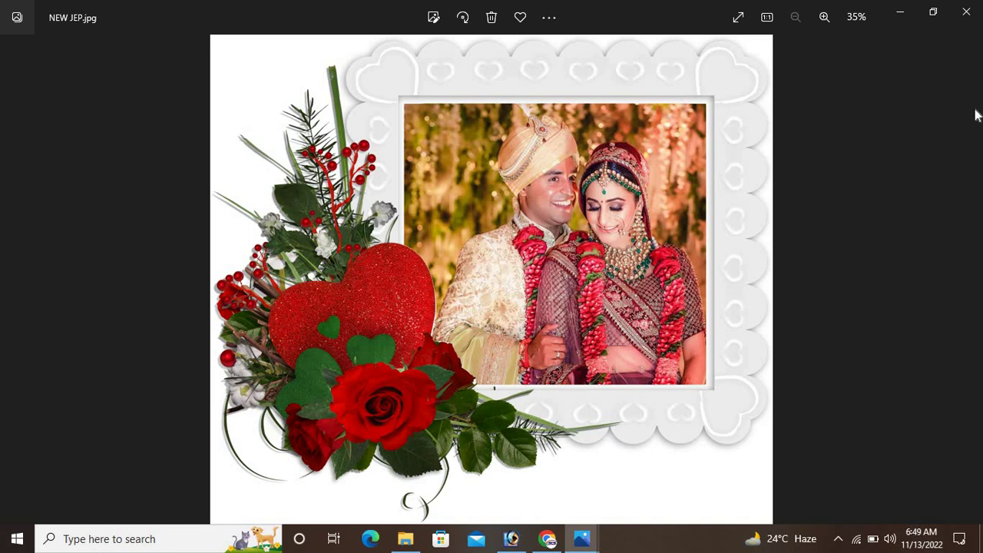
{"action": "left_click", "coordinate": [907, 23]}
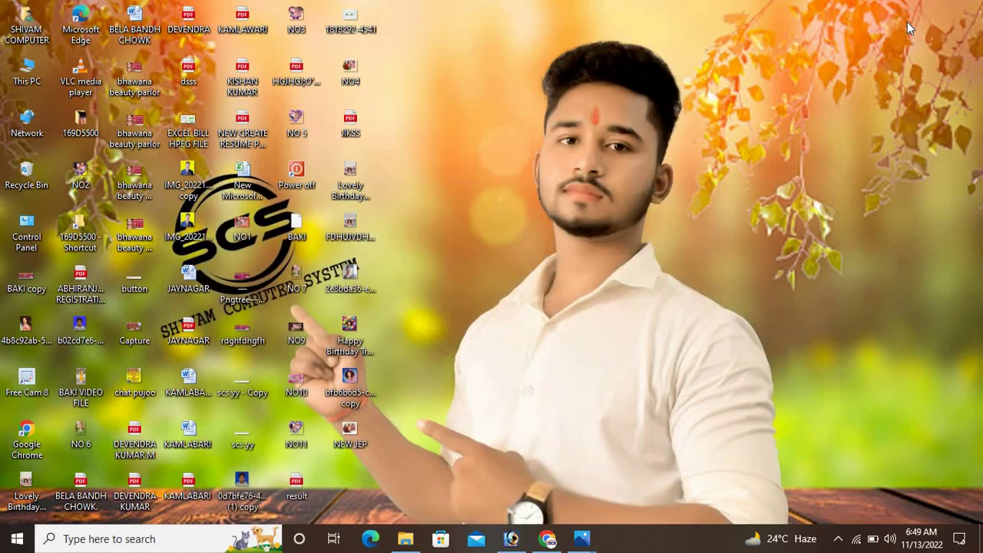